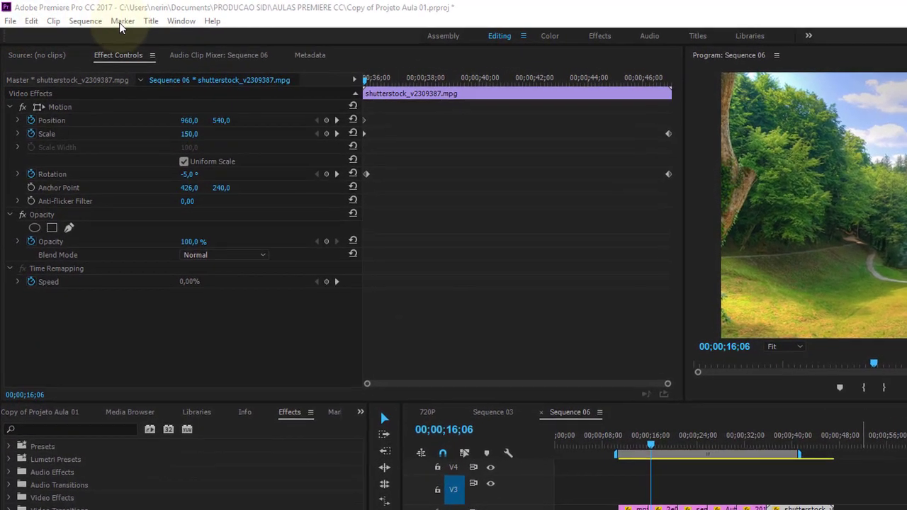
# Look through the Title menu, then show the File > New submenu of creatable items.
pyautogui.click(125, 18)
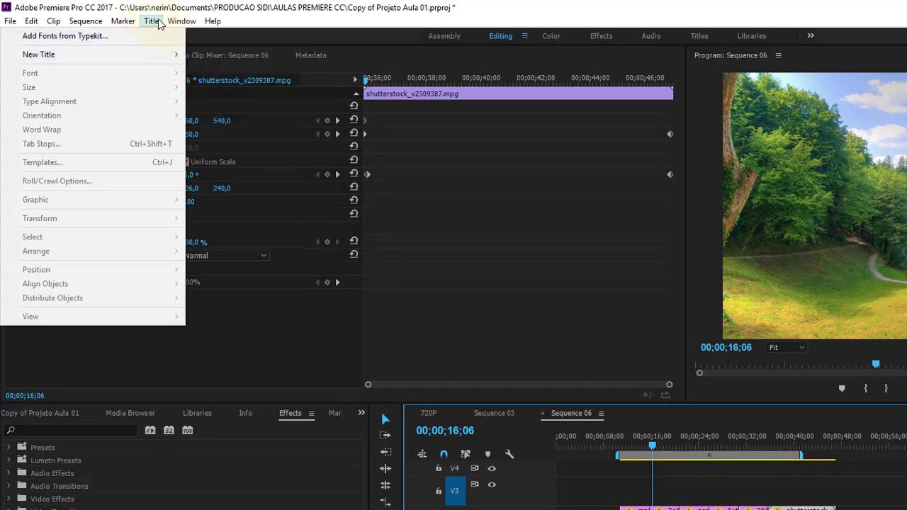
pyautogui.click(159, 23)
pyautogui.click(10, 21)
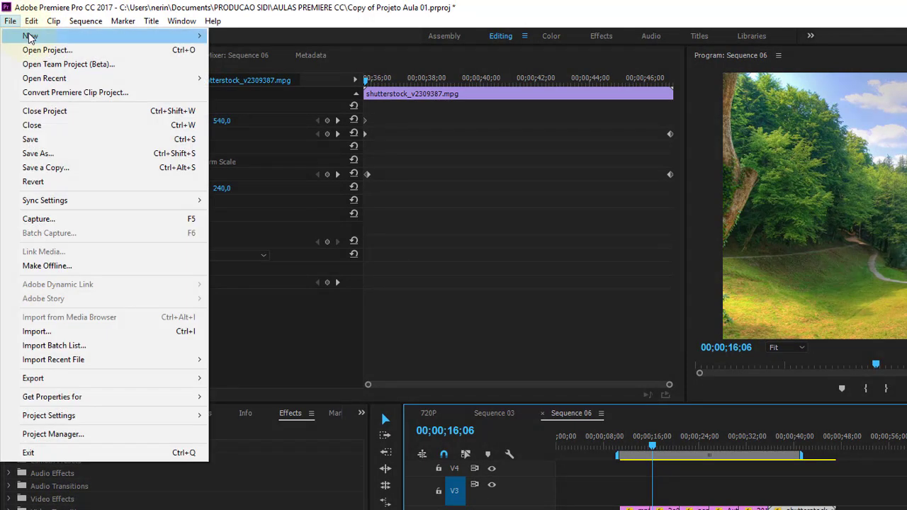
pyautogui.click(30, 36)
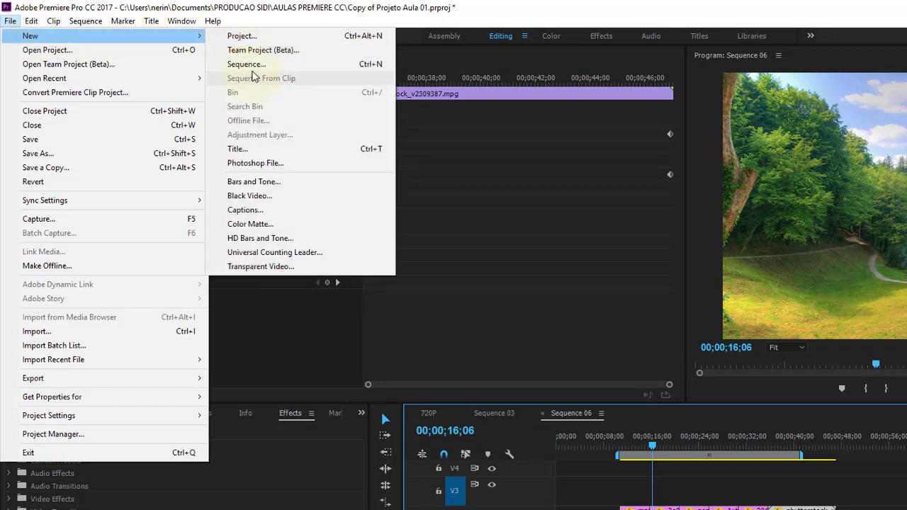
# Start a new 1920×1080 title at 29,97 fps Drop-Frame and name it 'Titulo 01'.
pyautogui.click(273, 151)
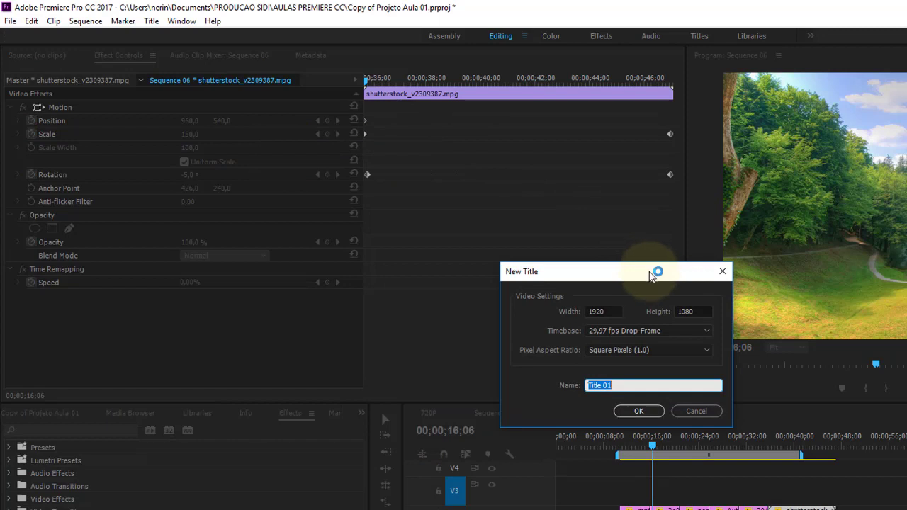
pyautogui.moveTo(638, 270); pyautogui.dragTo(381, 174)
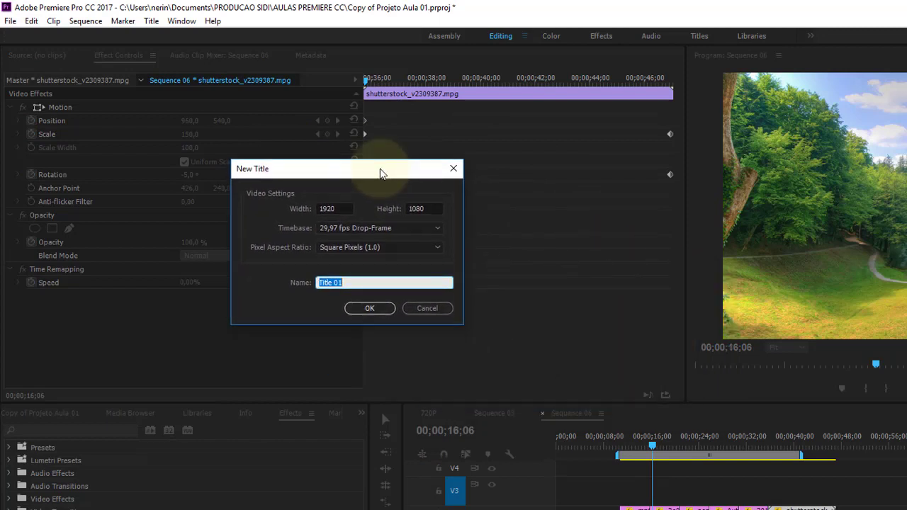
pyautogui.click(343, 208)
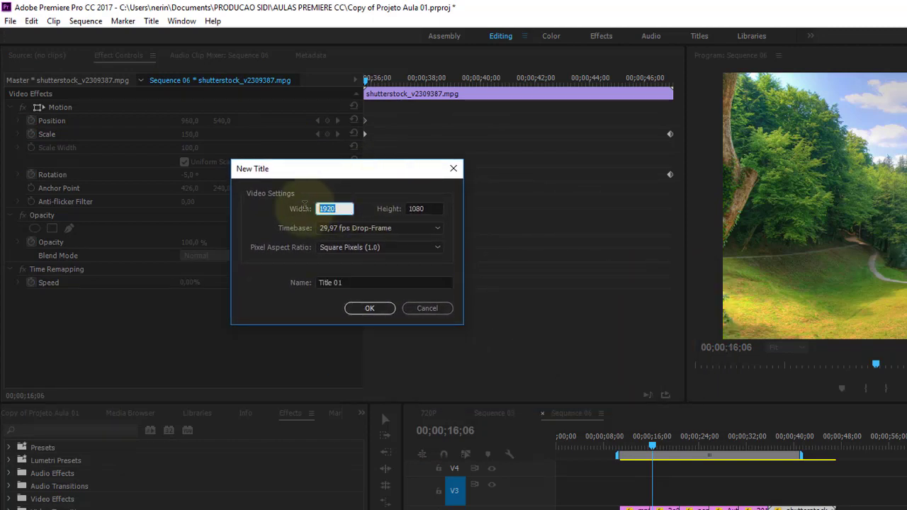
pyautogui.click(421, 208)
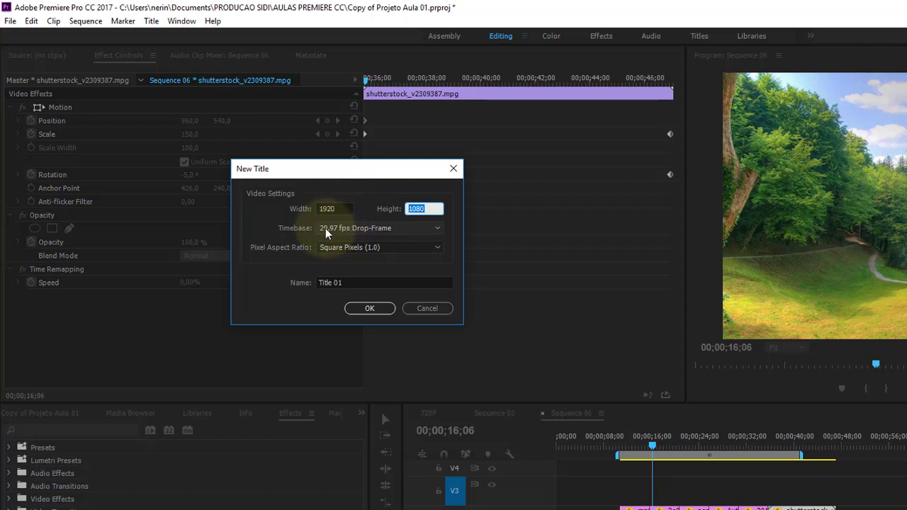
pyautogui.click(367, 228)
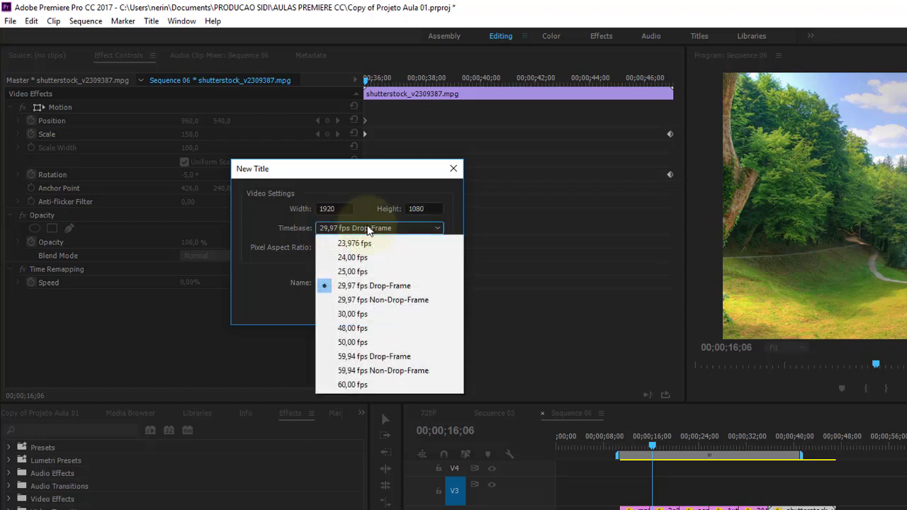
pyautogui.click(367, 228)
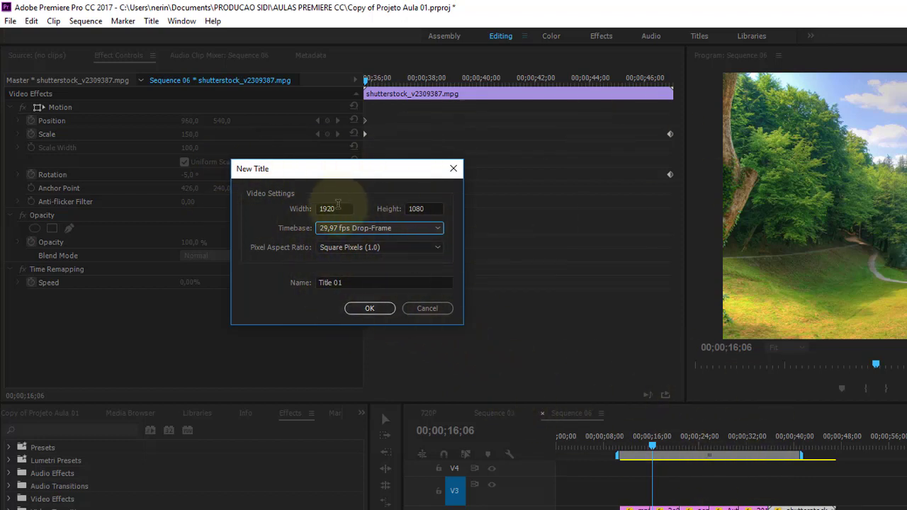
pyautogui.click(357, 282)
pyautogui.moveTo(382, 283); pyautogui.dragTo(273, 285)
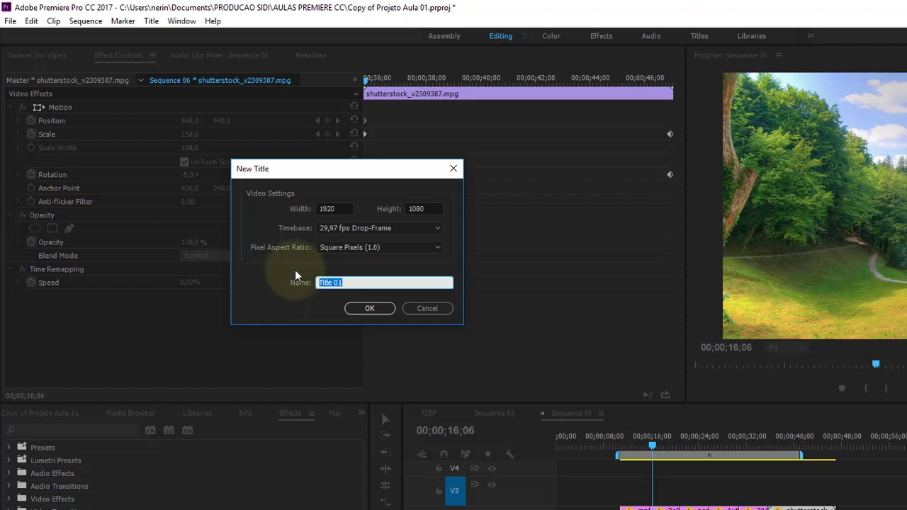
pyautogui.write('T')
pyautogui.write('itulo ')
pyautogui.write('01')
# Create Titulo 01, close the title editor, and put the playhead at 00;00;09;05.
pyautogui.click(369, 308)
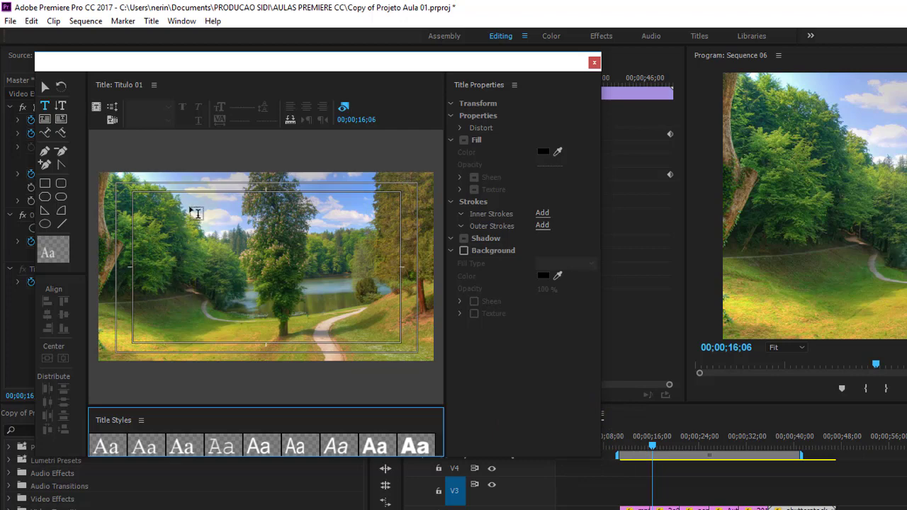
pyautogui.click(596, 64)
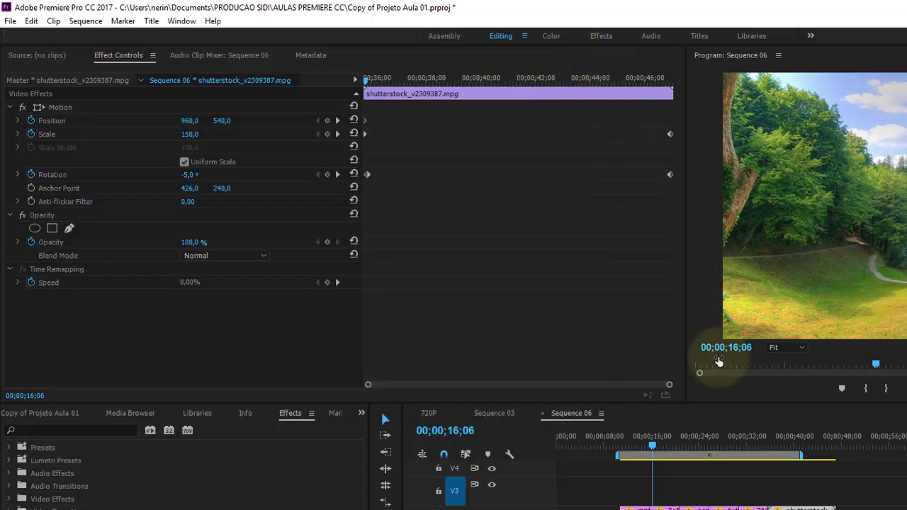
pyautogui.click(613, 437)
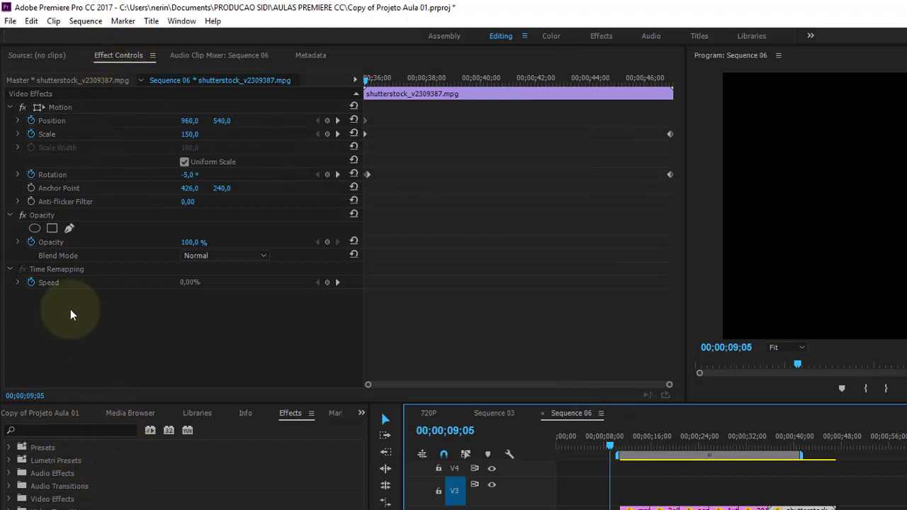
# Show the Project bins, browse the Title and File > New menus, and start another title.
pyautogui.click(51, 417)
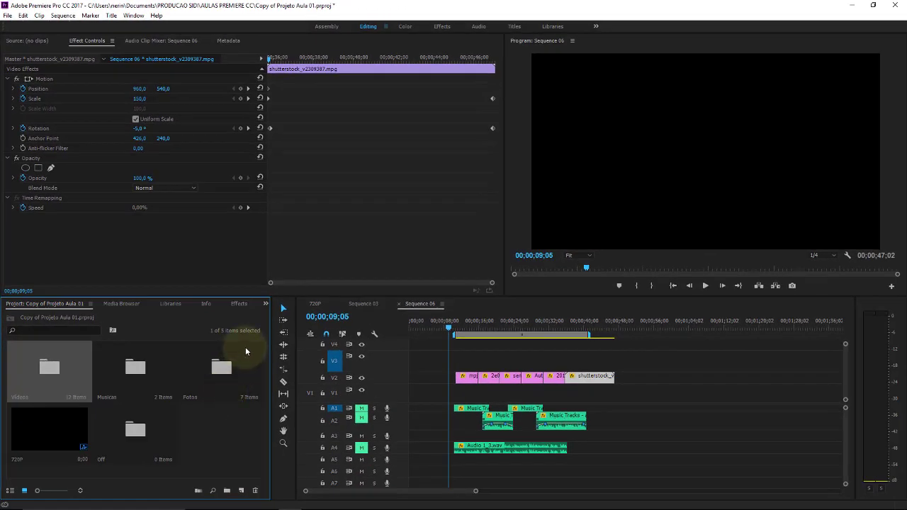
pyautogui.click(111, 15)
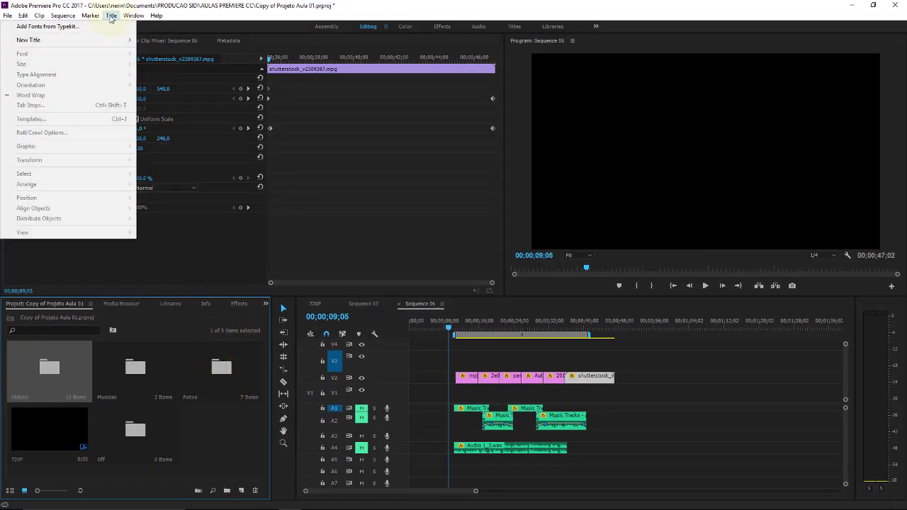
pyautogui.moveTo(106, 41)
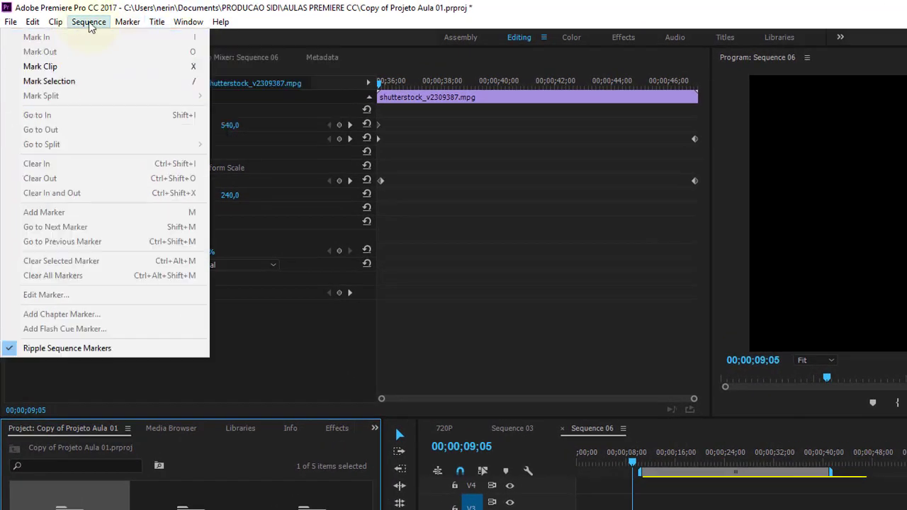
pyautogui.moveTo(13, 22)
pyautogui.moveTo(31, 37)
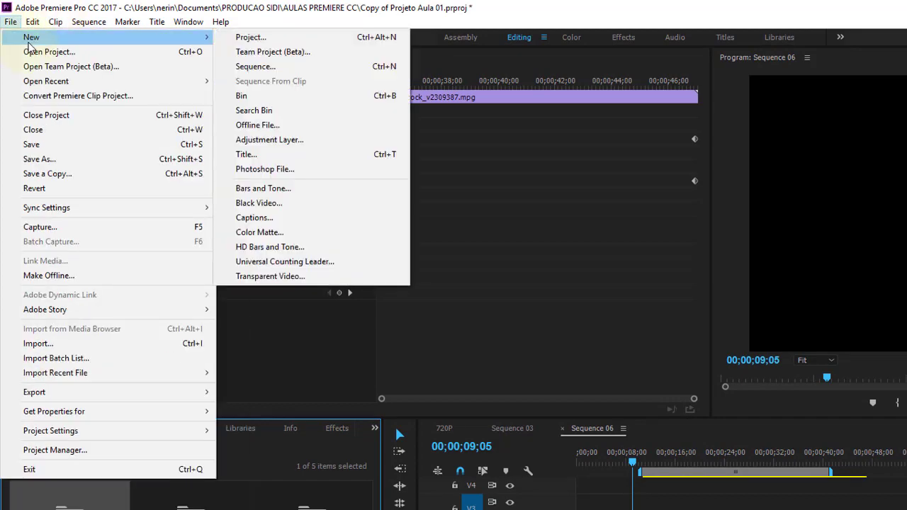
pyautogui.click(156, 22)
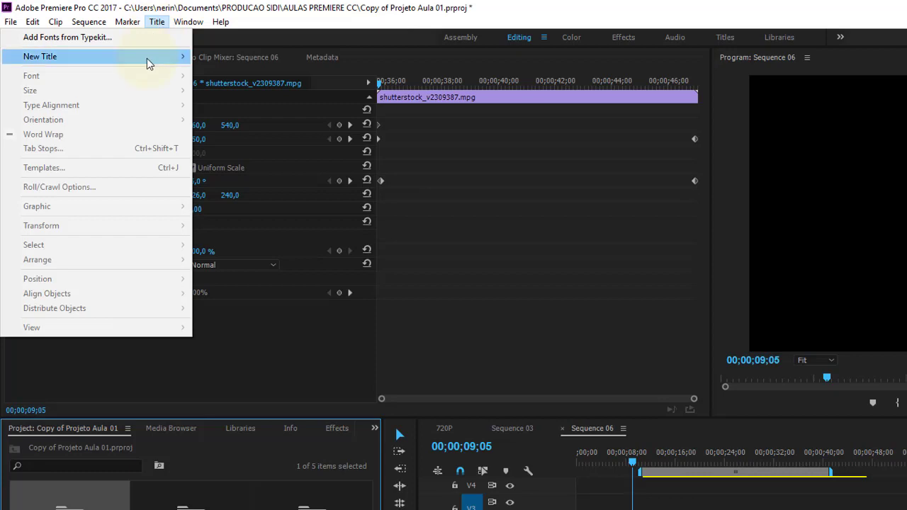
pyautogui.moveTo(150, 58)
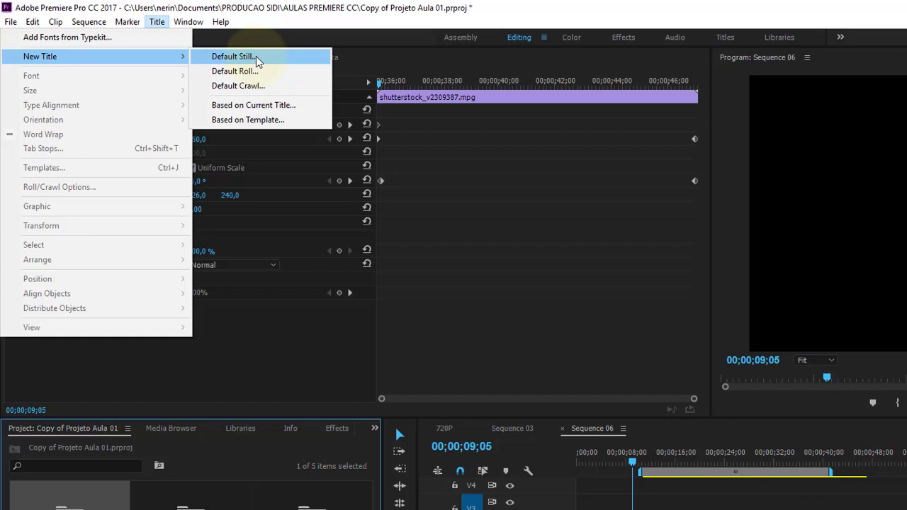
pyautogui.moveTo(14, 21)
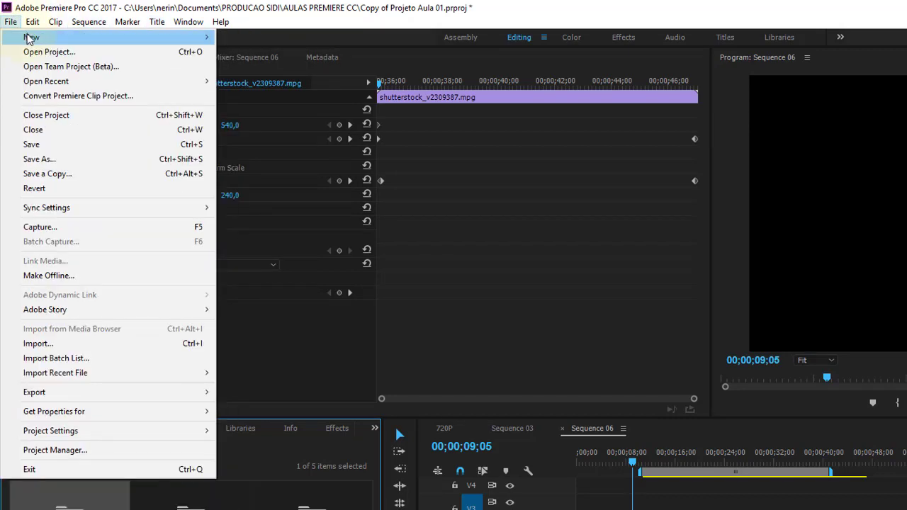
pyautogui.moveTo(32, 36)
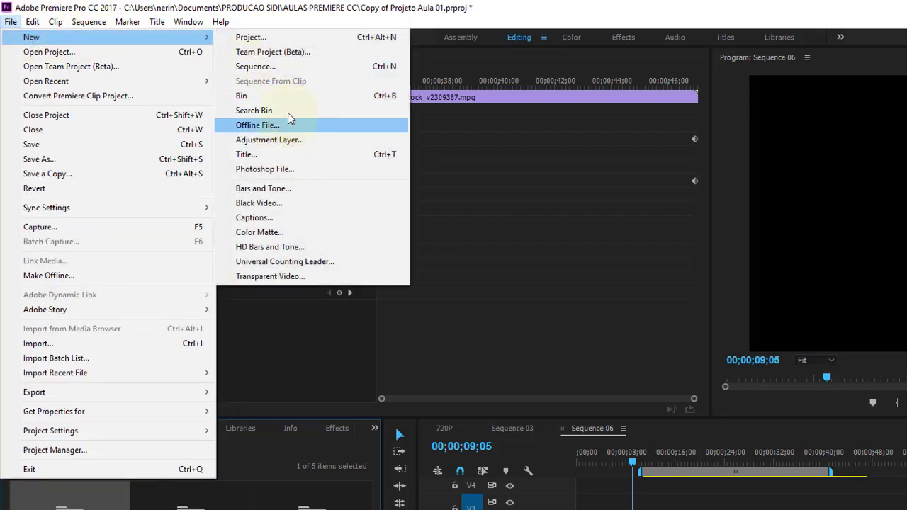
pyautogui.click(282, 157)
pyautogui.write('Titulo 01')
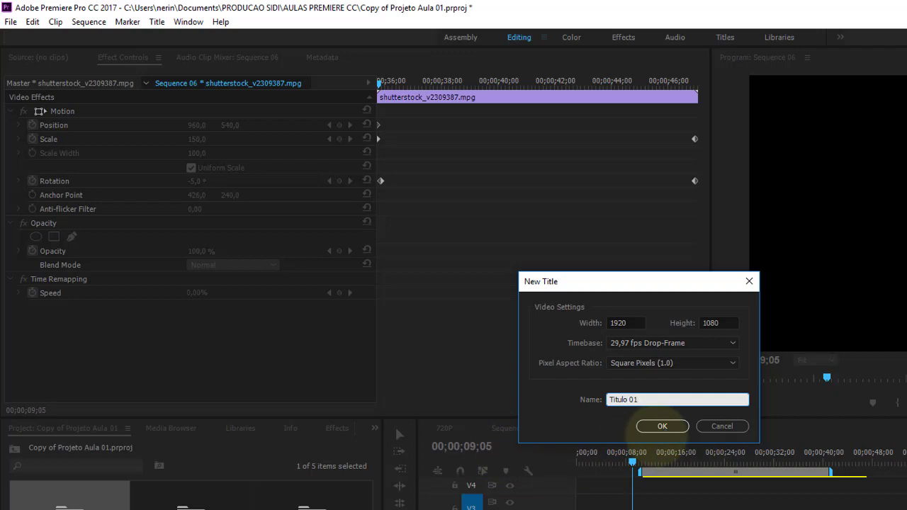
# Confirm Titulo 01 and scrub to about 00;00;11;29 so video shows behind it.
pyautogui.click(662, 426)
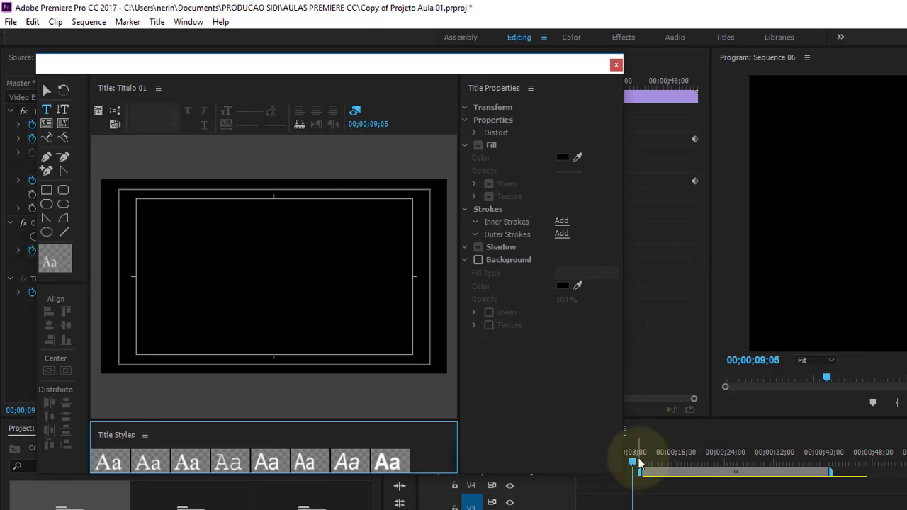
pyautogui.moveTo(633, 462)
pyautogui.mouseDown()
pyautogui.moveTo(783, 463)
pyautogui.moveTo(491, 322)
pyautogui.moveTo(533, 327)
pyautogui.moveTo(452, 332)
pyautogui.moveTo(461, 324)
pyautogui.mouseUp()
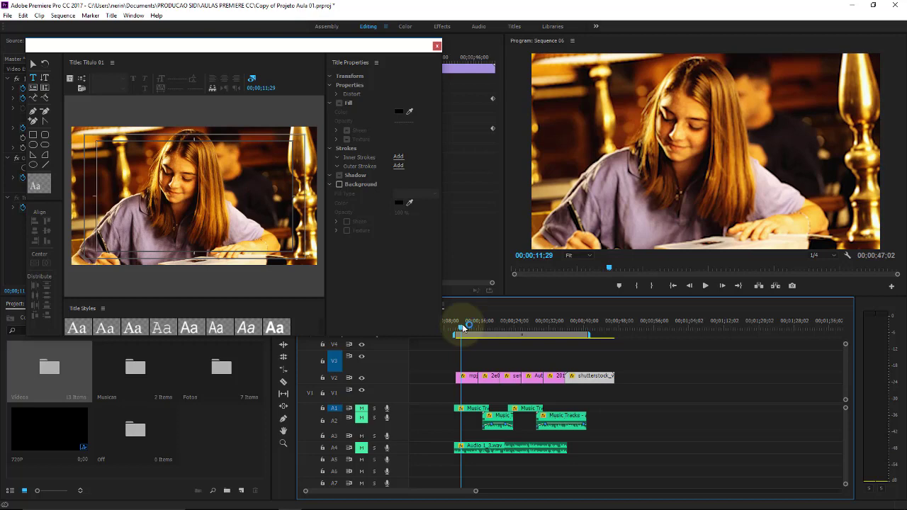
pyautogui.moveTo(462, 327); pyautogui.dragTo(463, 329)
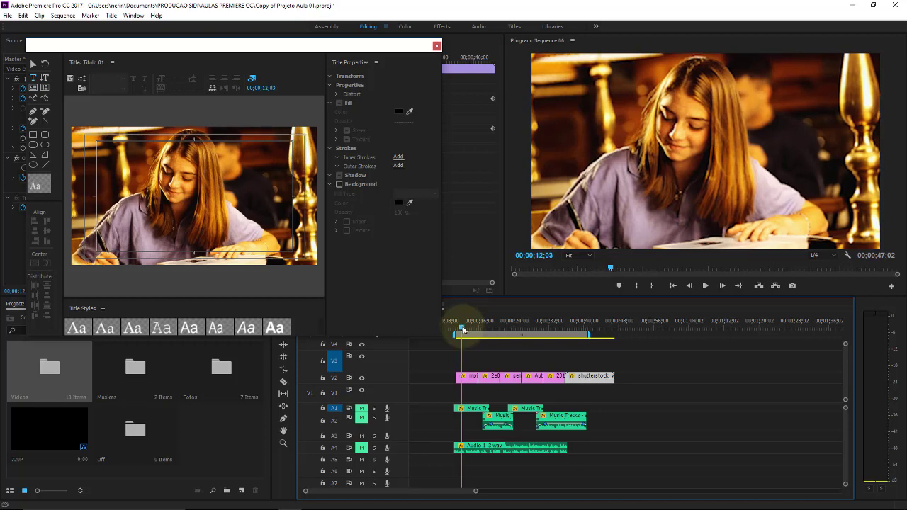
pyautogui.moveTo(463, 330); pyautogui.dragTo(464, 332)
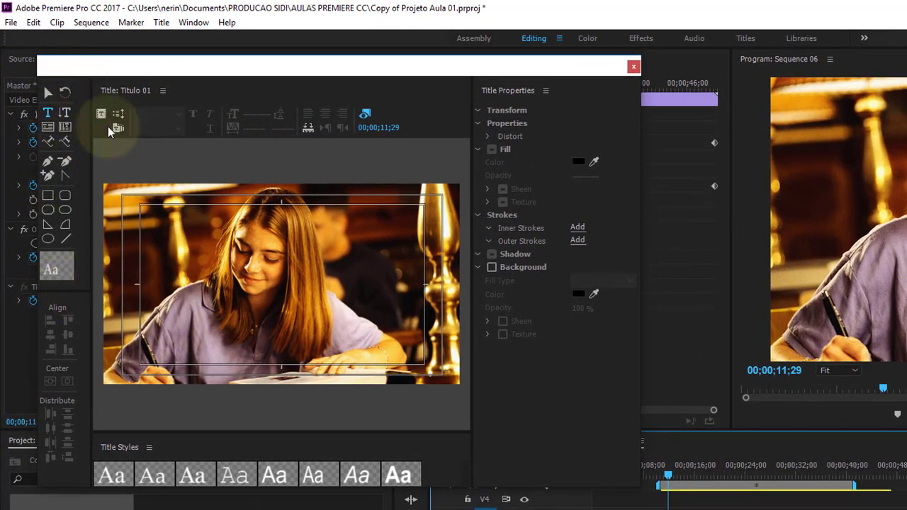
pyautogui.moveTo(368, 68)
pyautogui.mouseDown()
pyautogui.moveTo(419, 74)
pyautogui.moveTo(406, 37)
pyautogui.moveTo(376, 46)
pyautogui.mouseUp()
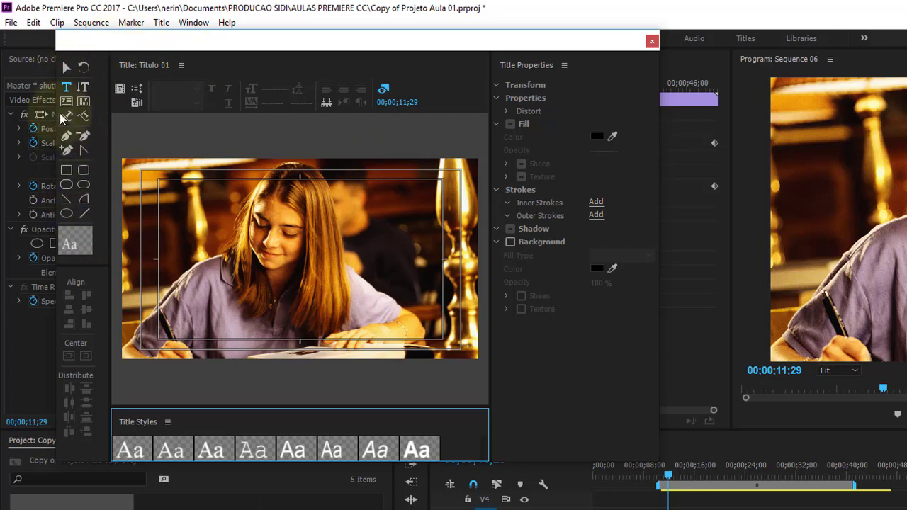
# Draw a rectangle on the title canvas and give it a blue fill.
pyautogui.click(66, 171)
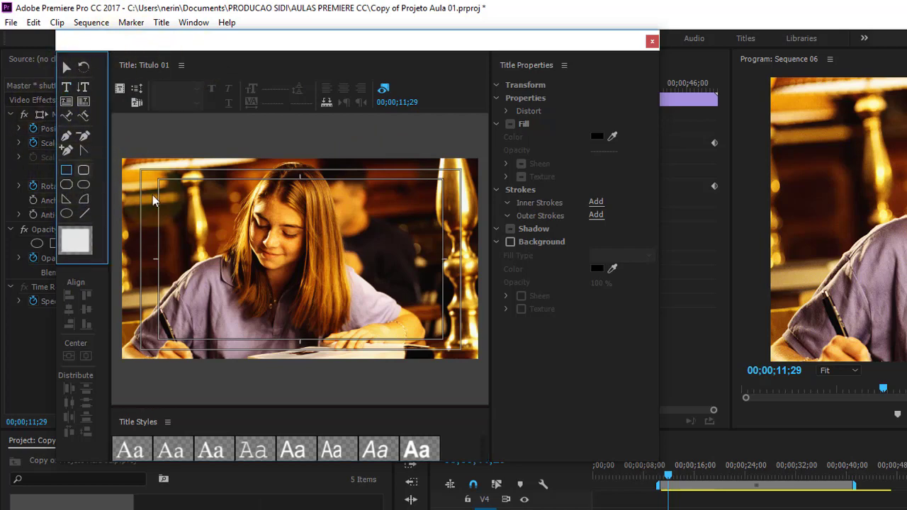
pyautogui.moveTo(184, 206); pyautogui.dragTo(241, 255)
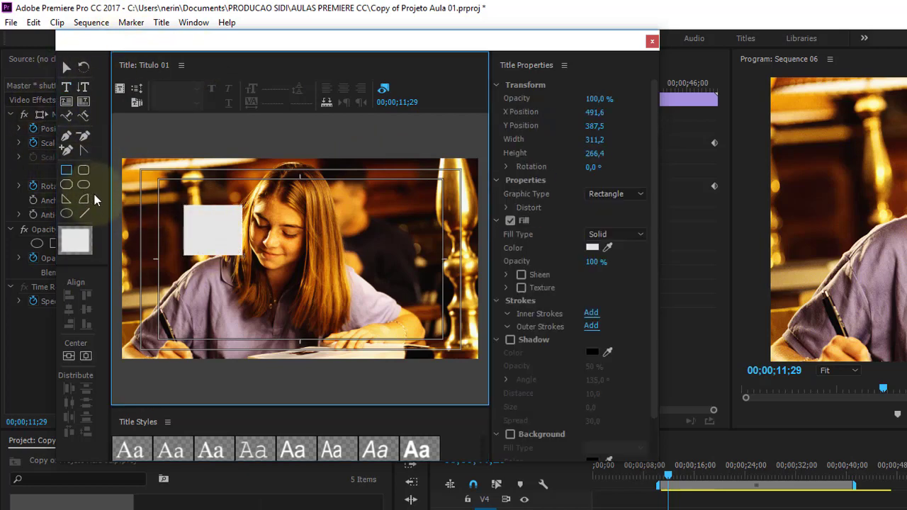
pyautogui.click(80, 244)
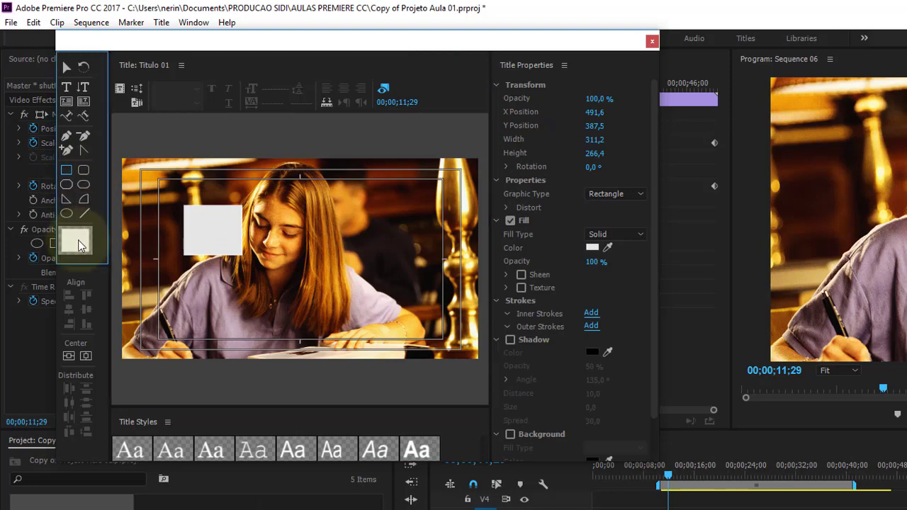
pyautogui.click(590, 248)
pyautogui.moveTo(669, 459); pyautogui.dragTo(694, 442)
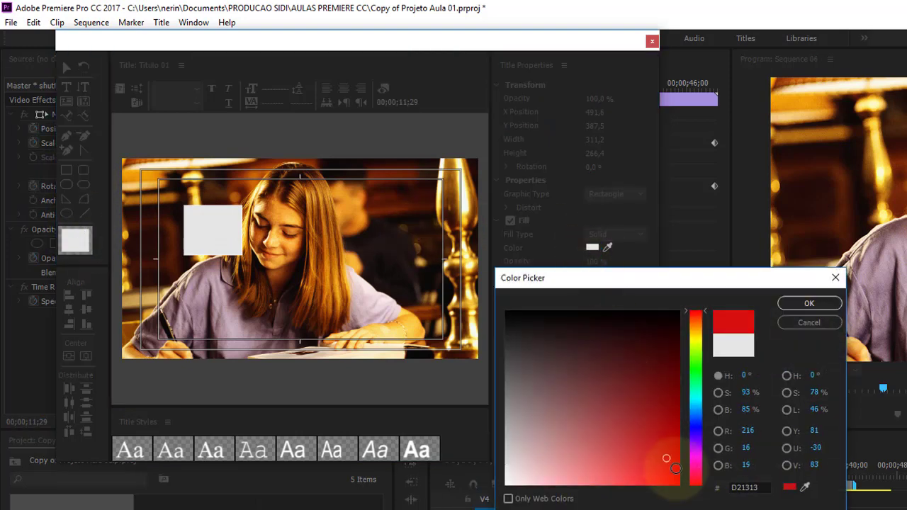
pyautogui.click(700, 430)
pyautogui.click(809, 304)
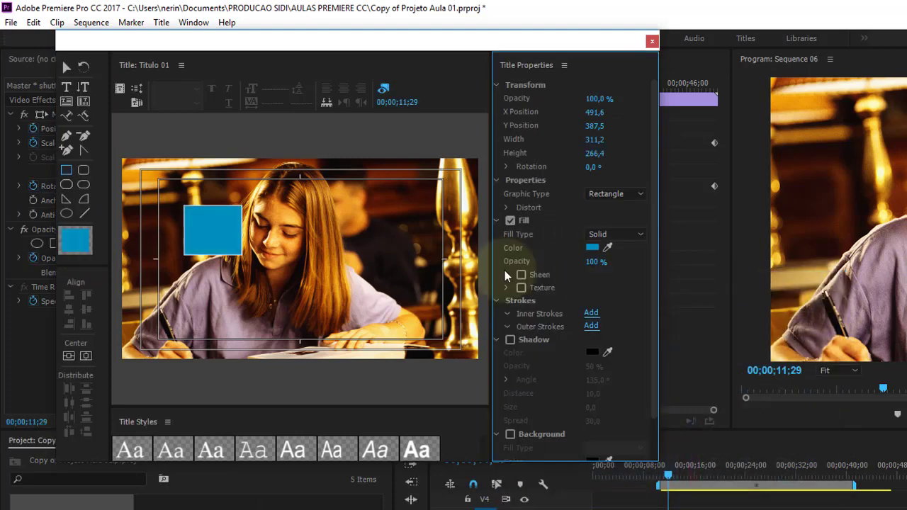
# Enlarge the blue rectangle, drop its fill opacity to 61%, and place it right of centre.
pyautogui.click(221, 241)
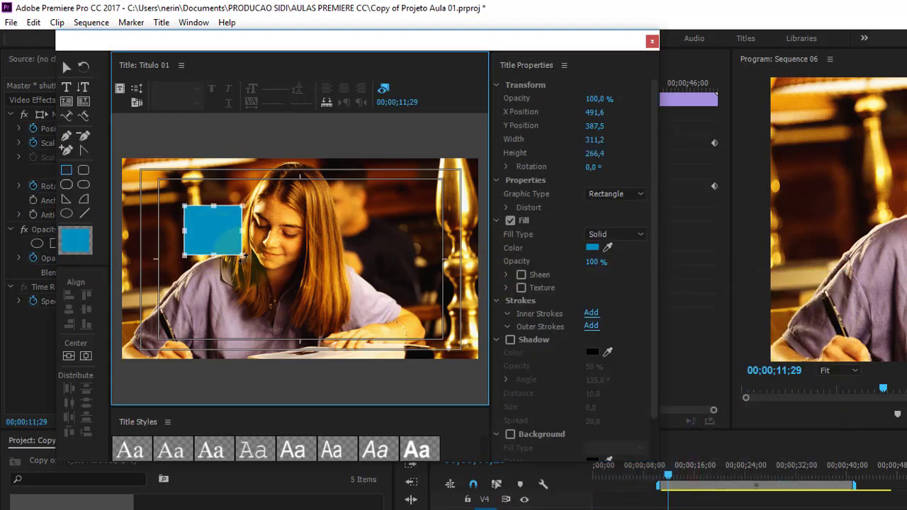
pyautogui.moveTo(243, 256); pyautogui.dragTo(310, 274)
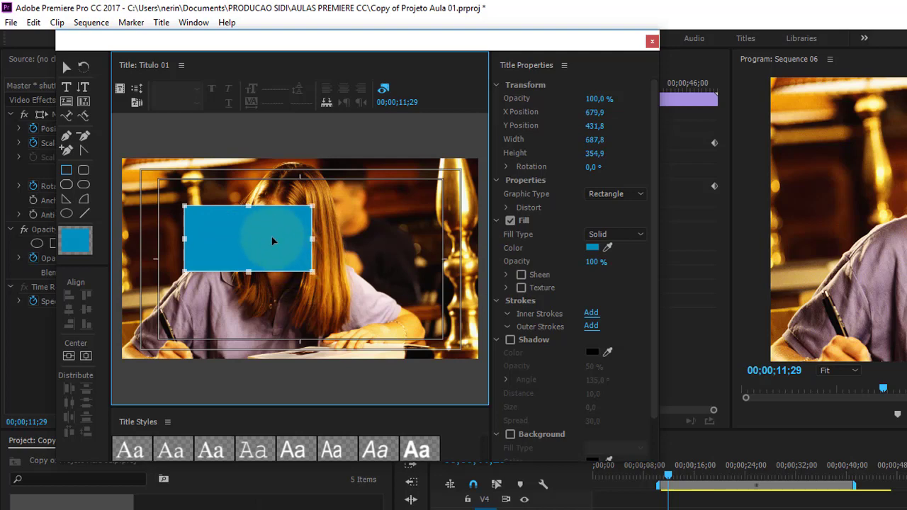
pyautogui.moveTo(273, 241); pyautogui.dragTo(365, 276)
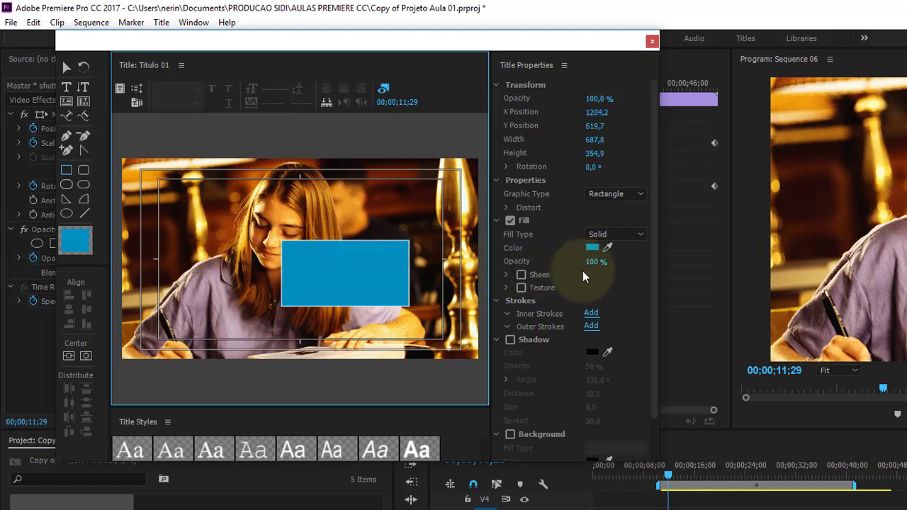
pyautogui.click(599, 257)
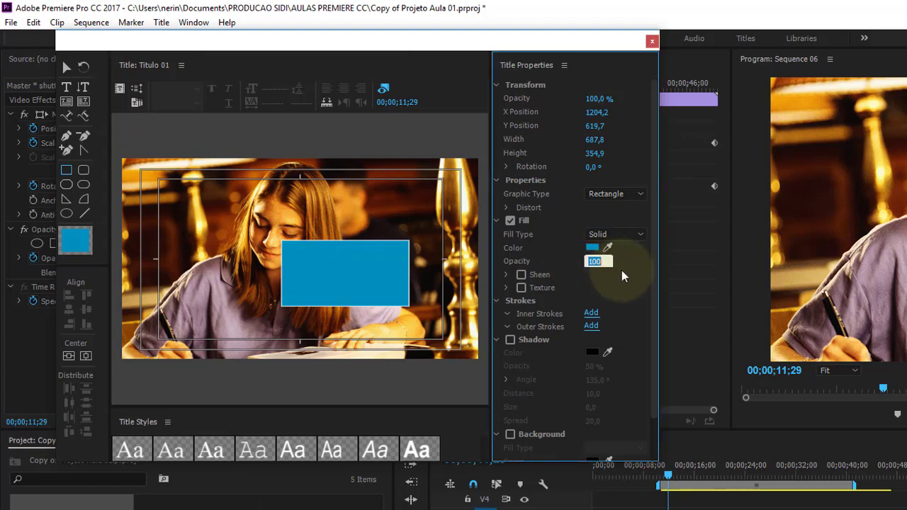
pyautogui.moveTo(598, 262); pyautogui.dragTo(571, 261)
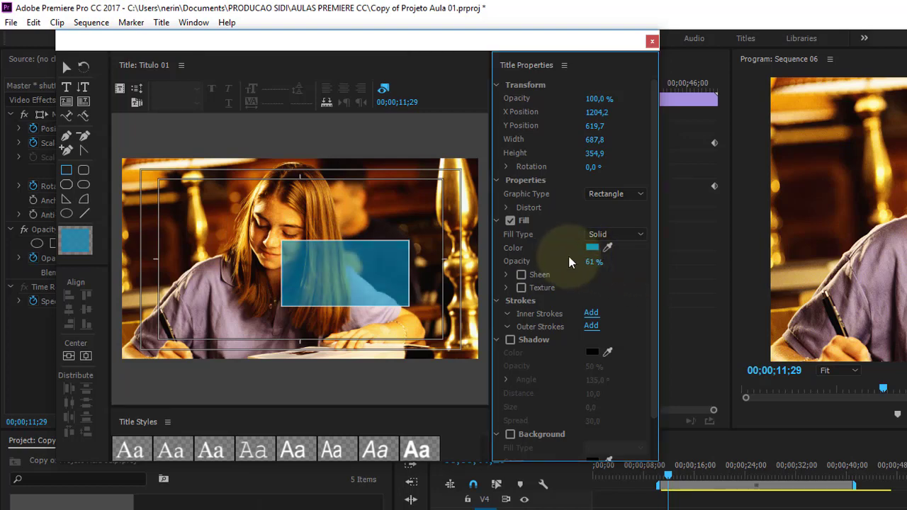
pyautogui.moveTo(376, 258); pyautogui.dragTo(405, 252)
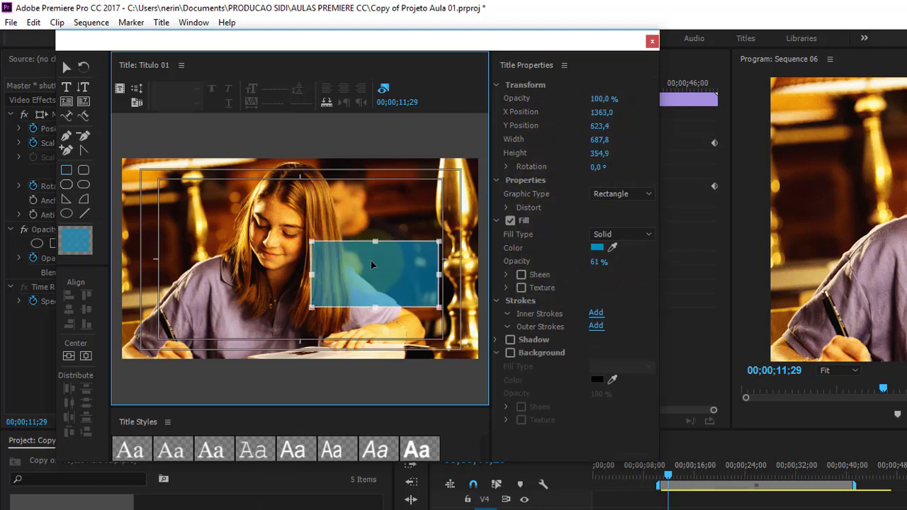
pyautogui.moveTo(369, 261); pyautogui.dragTo(362, 255)
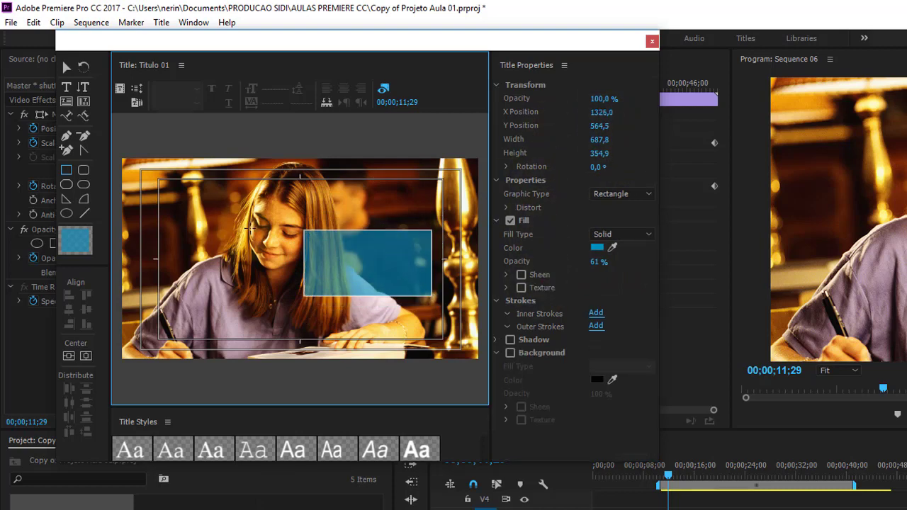
# Replace the rectangle with a rounded rectangle using a Linear Gradient fill.
pyautogui.press('Delete')
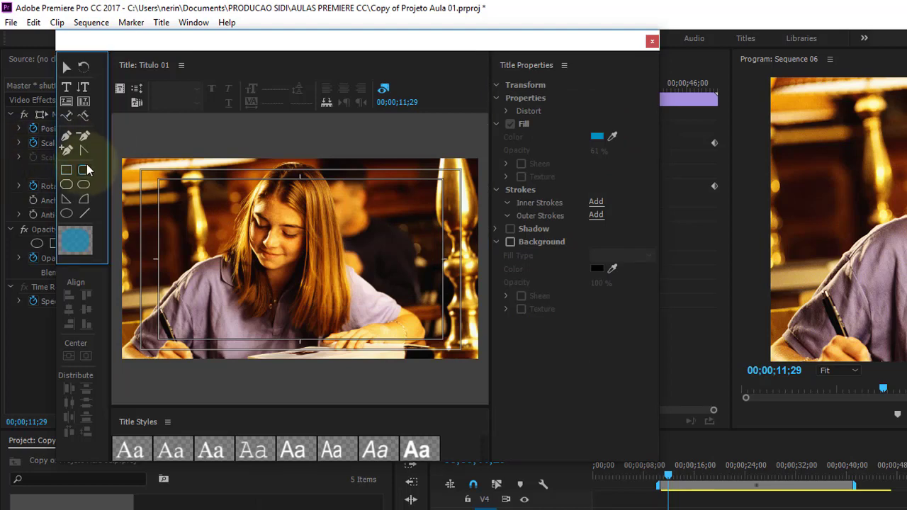
pyautogui.click(85, 170)
pyautogui.moveTo(360, 250)
pyautogui.mouseDown()
pyautogui.moveTo(419, 294)
pyautogui.moveTo(430, 273)
pyautogui.moveTo(434, 305)
pyautogui.mouseUp()
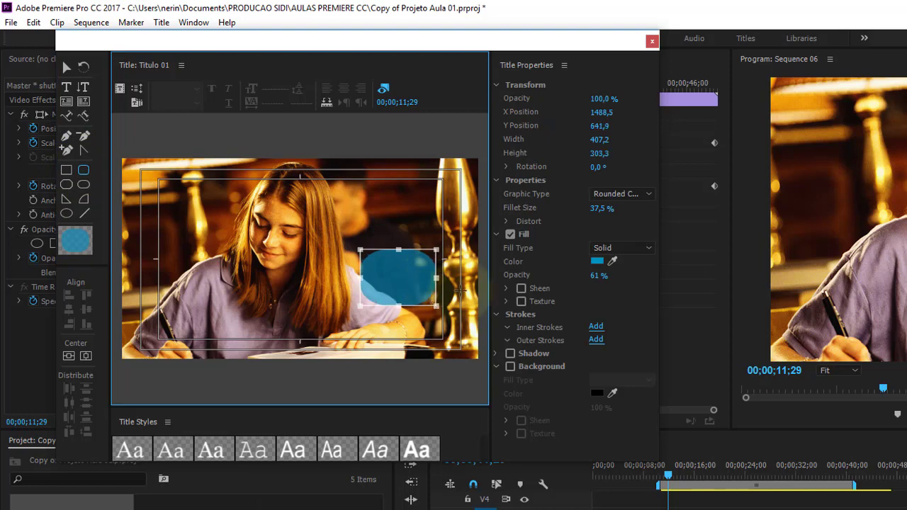
pyautogui.click(624, 250)
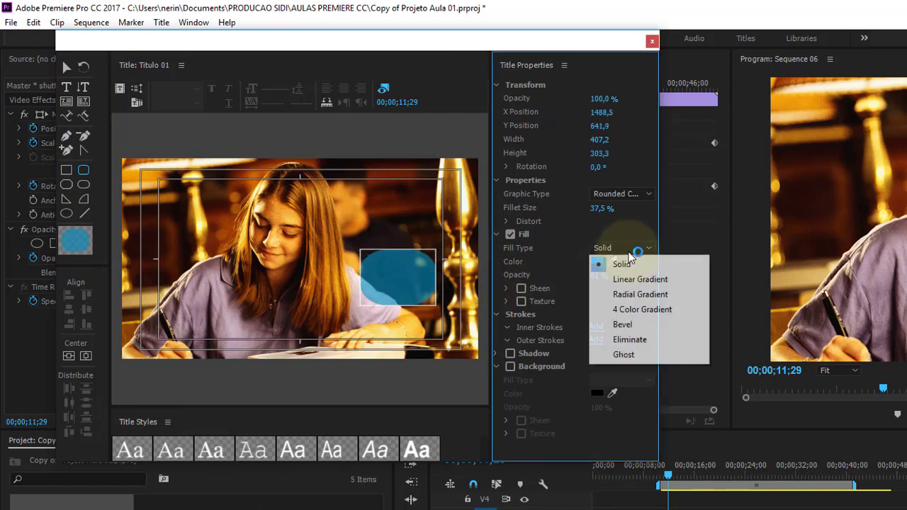
pyautogui.click(639, 277)
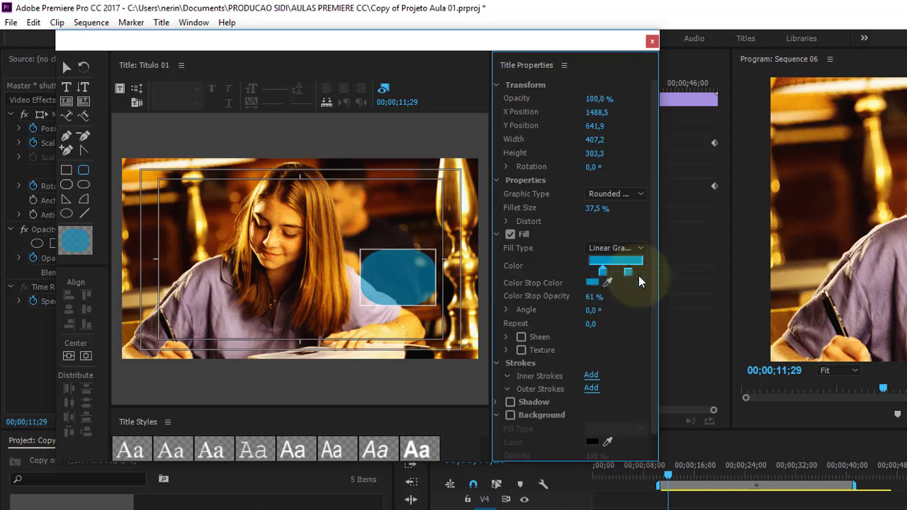
# Make one gradient stop deep blue, adjust stop positions, and lower a stop's opacity.
pyautogui.doubleClick(601, 272)
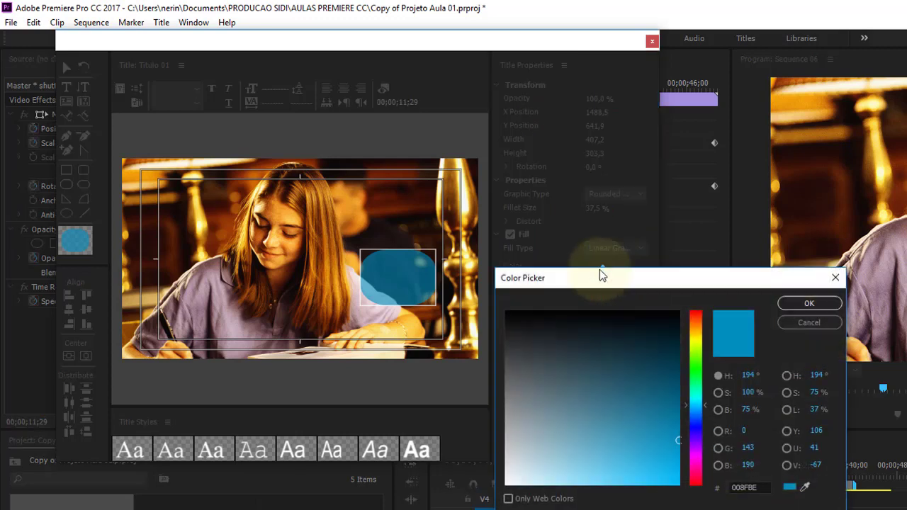
pyautogui.click(696, 428)
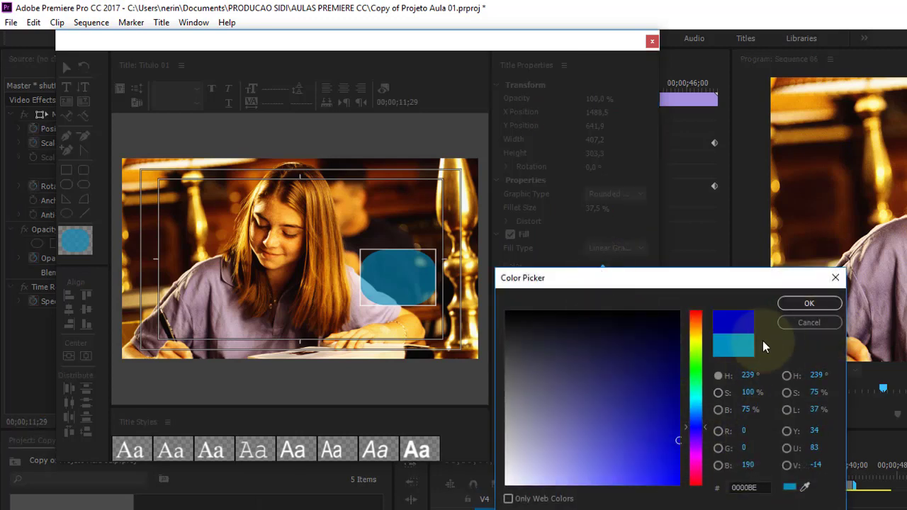
pyautogui.click(799, 305)
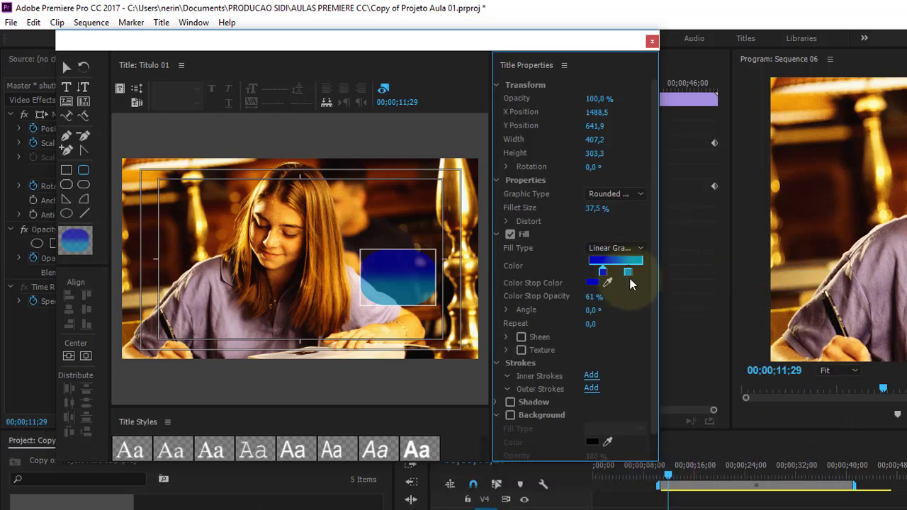
pyautogui.moveTo(630, 276); pyautogui.dragTo(639, 275)
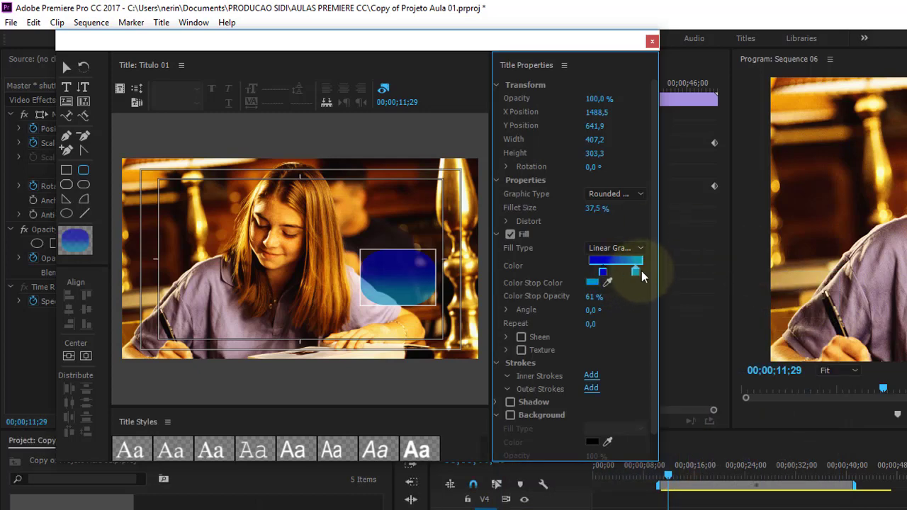
pyautogui.click(593, 273)
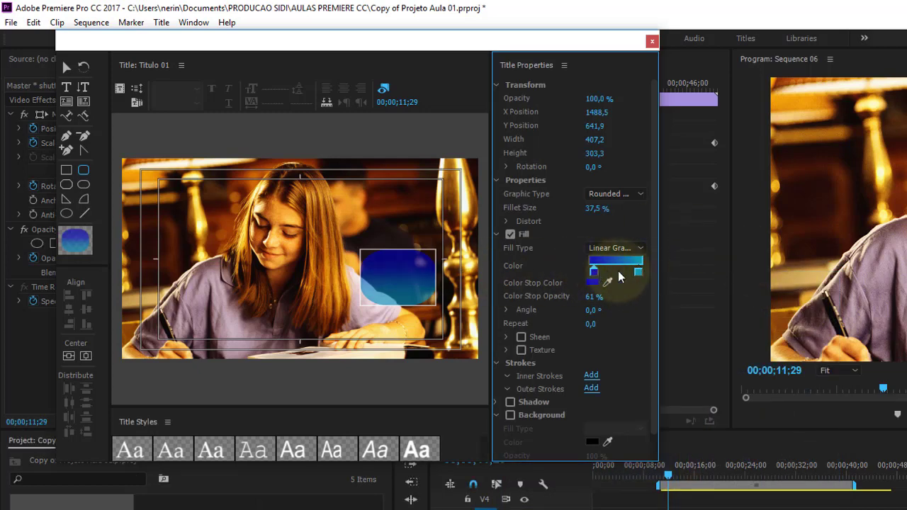
pyautogui.moveTo(639, 273)
pyautogui.mouseDown()
pyautogui.moveTo(617, 273)
pyautogui.moveTo(642, 272)
pyautogui.mouseUp()
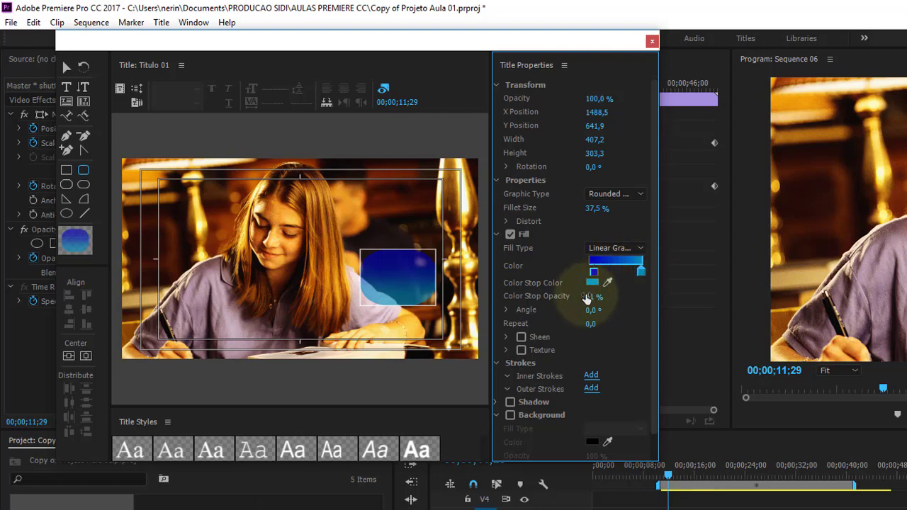
pyautogui.moveTo(594, 296); pyautogui.dragTo(553, 292)
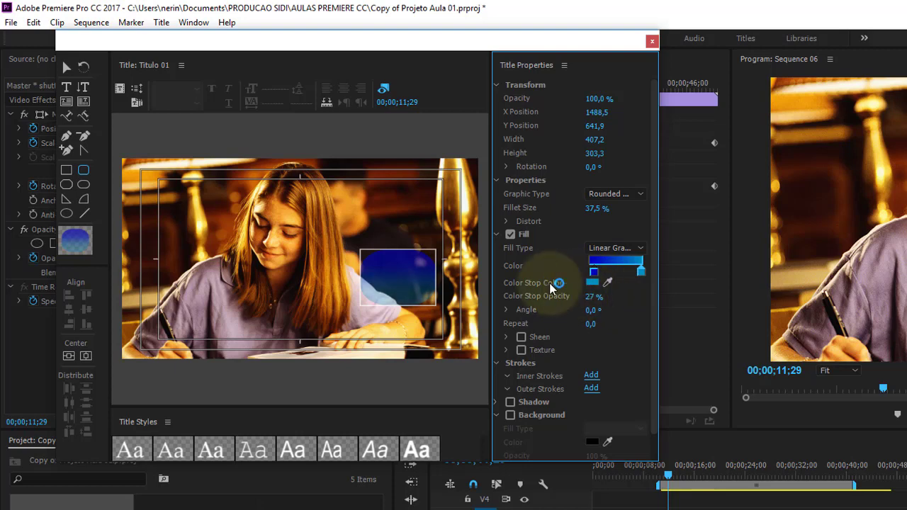
# Move the gradient rounded rectangle to the lower left of the title.
pyautogui.moveTo(424, 267)
pyautogui.mouseDown()
pyautogui.moveTo(348, 227)
pyautogui.moveTo(241, 299)
pyautogui.moveTo(222, 302)
pyautogui.mouseUp()
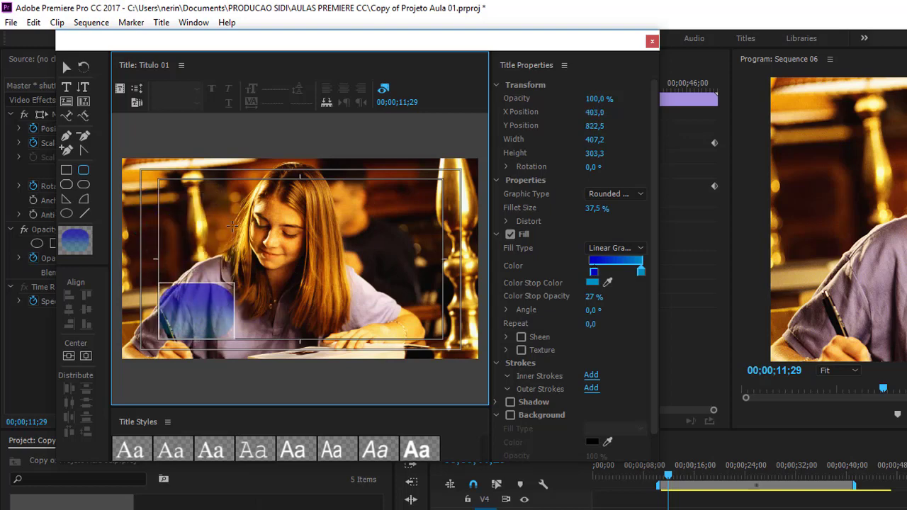
pyautogui.click(543, 162)
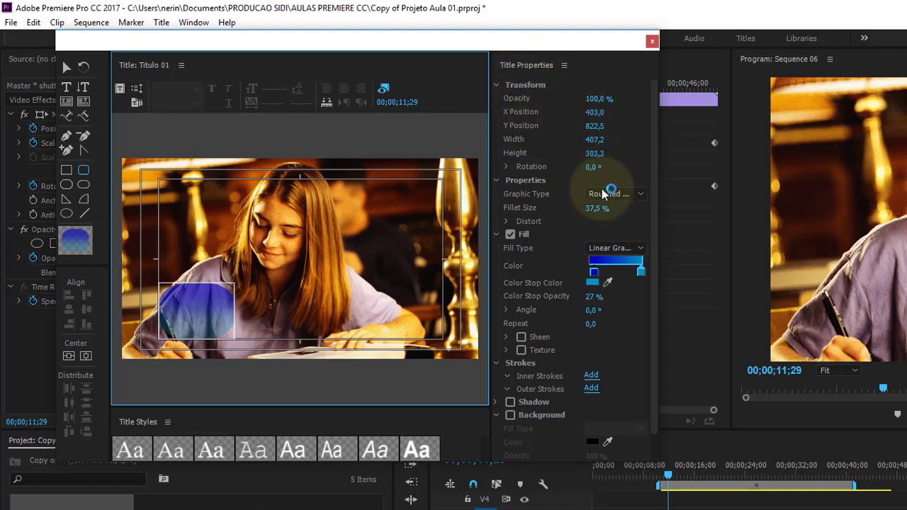
pyautogui.click(195, 305)
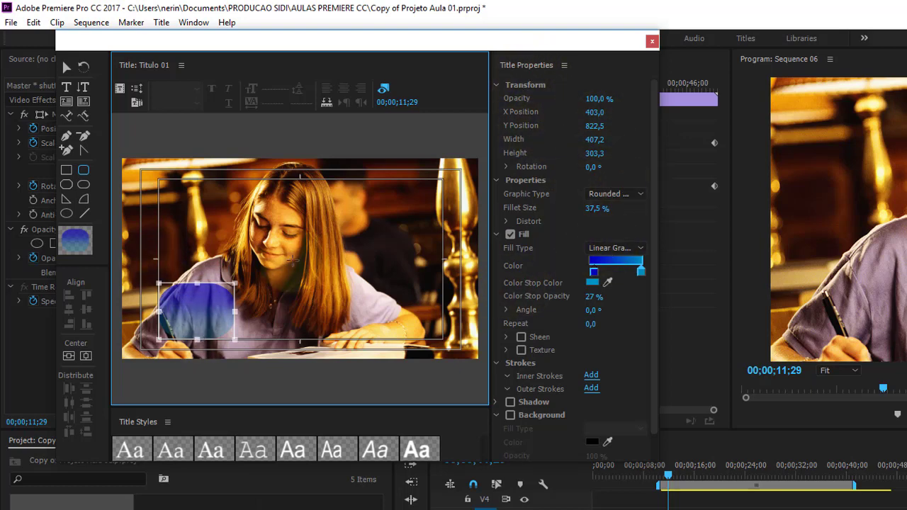
# Delete the gradient shape, start a text box in the lower middle, and save the project.
pyautogui.press('Delete')
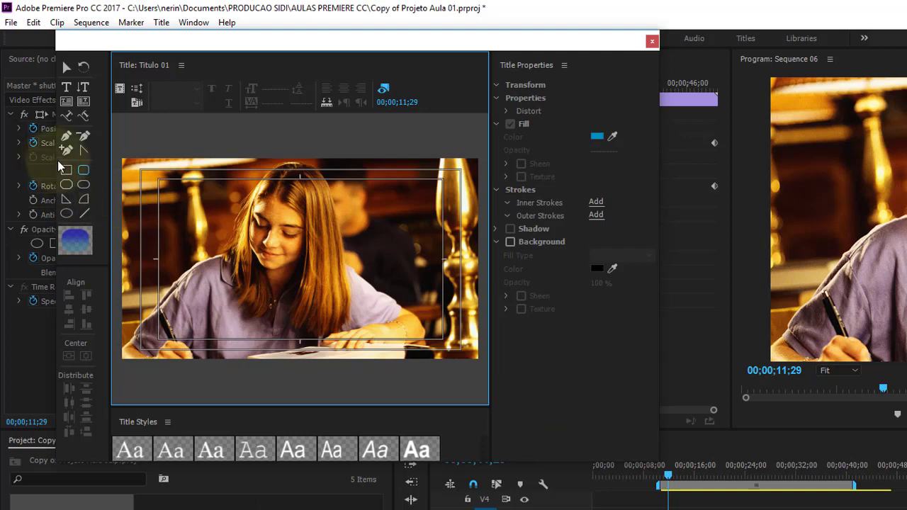
pyautogui.click(68, 86)
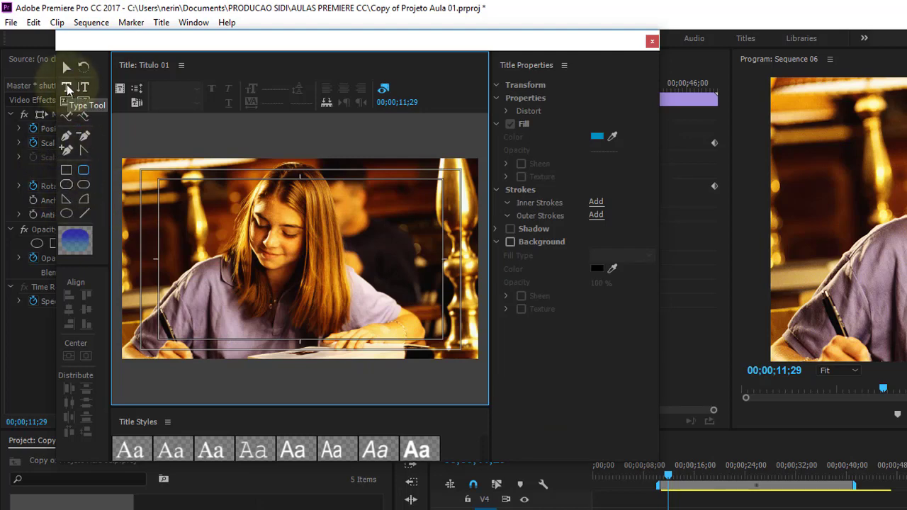
pyautogui.click(292, 315)
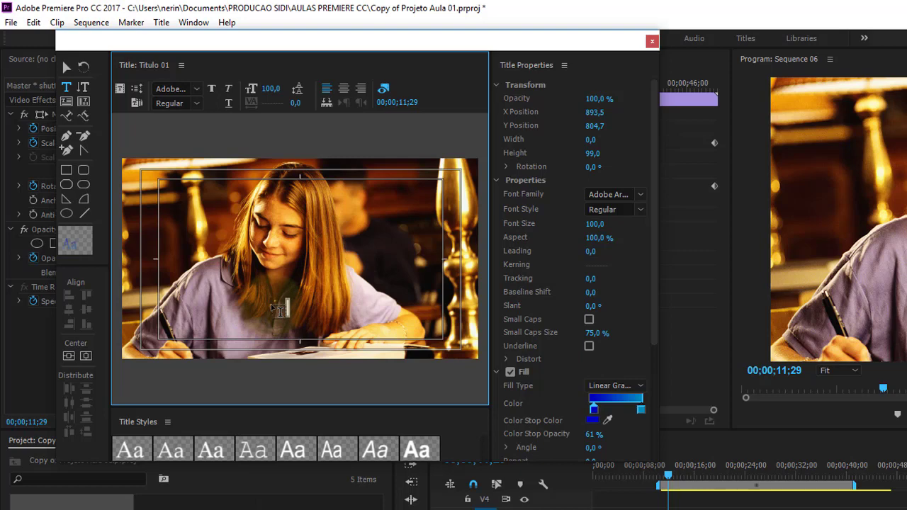
pyautogui.hotkey('ctrl', 's')
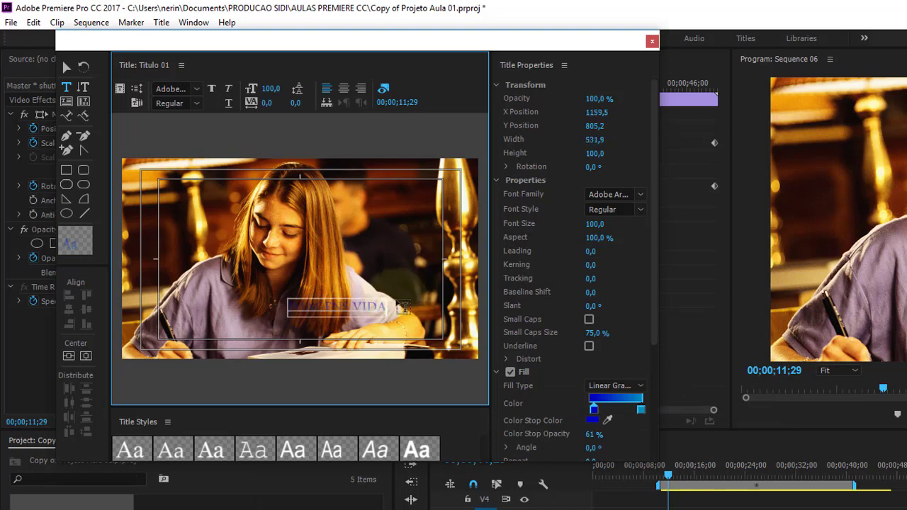
# Change the title text's fill to solid white.
pyautogui.tripleClick(288, 304)
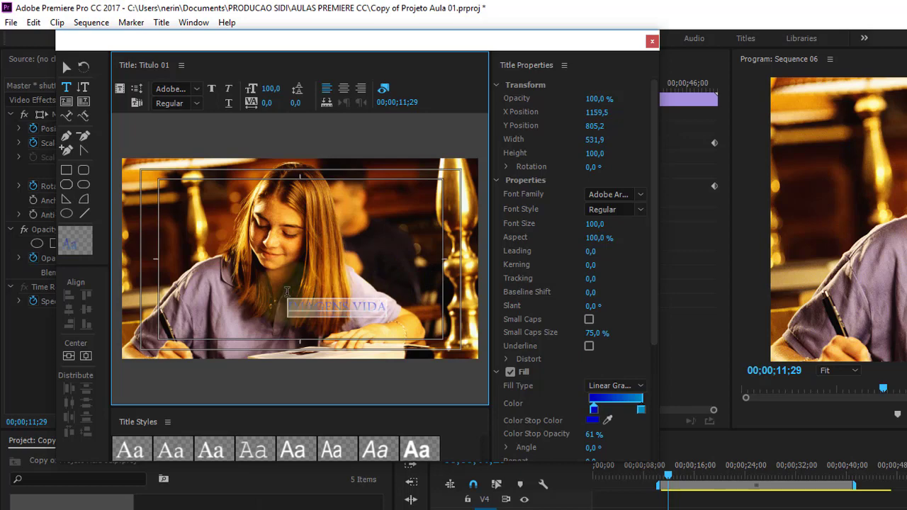
pyautogui.click(623, 385)
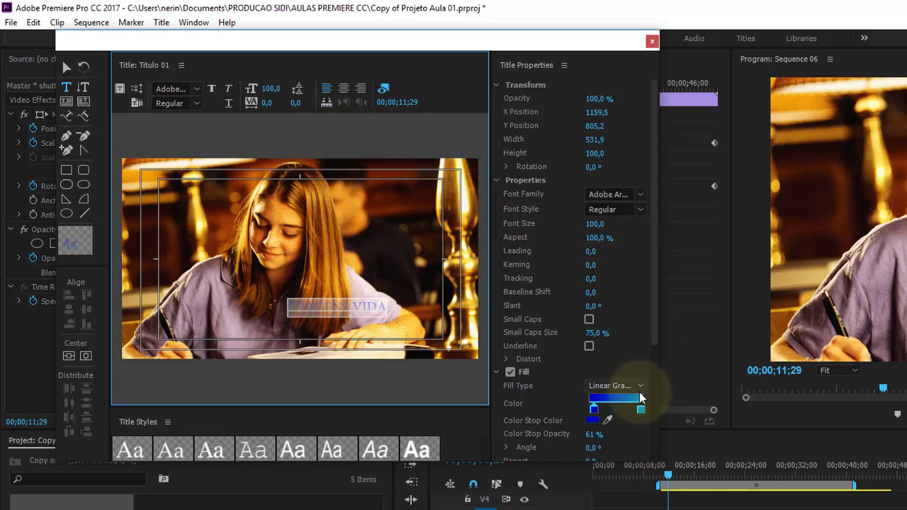
pyautogui.click(624, 401)
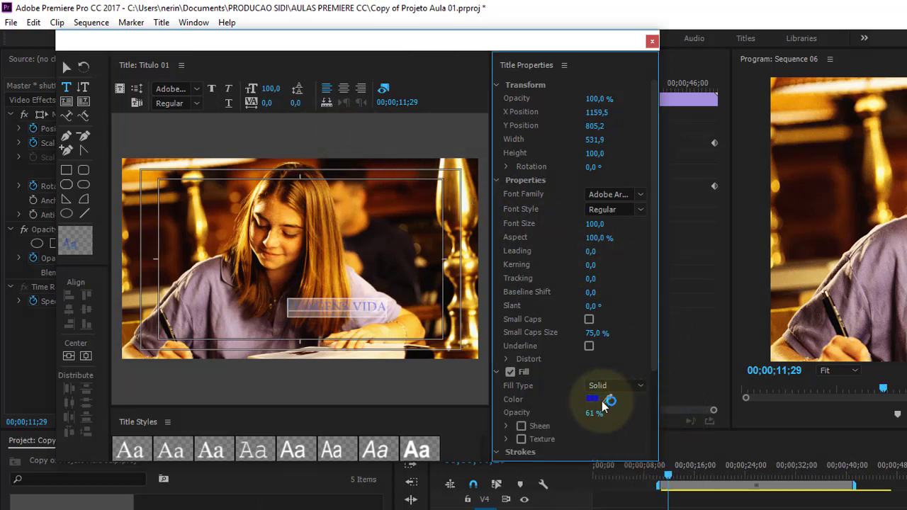
pyautogui.click(595, 403)
pyautogui.click(506, 485)
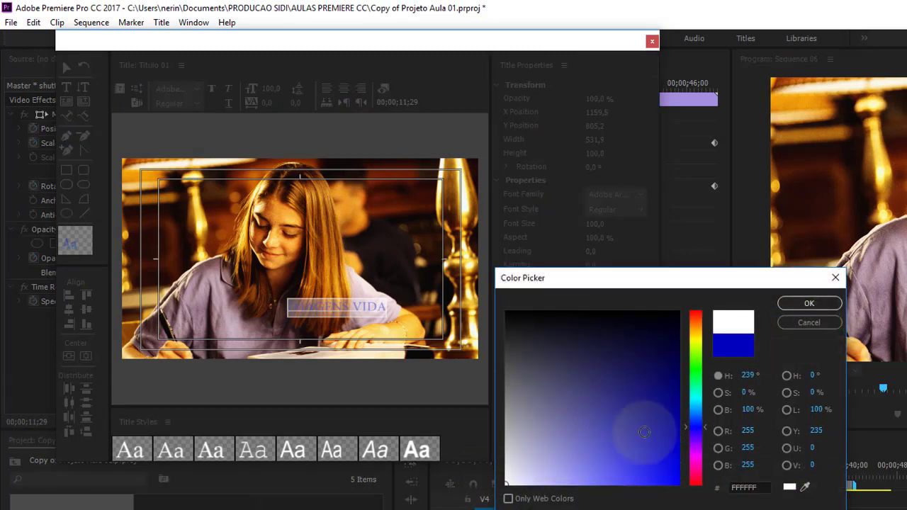
pyautogui.click(806, 302)
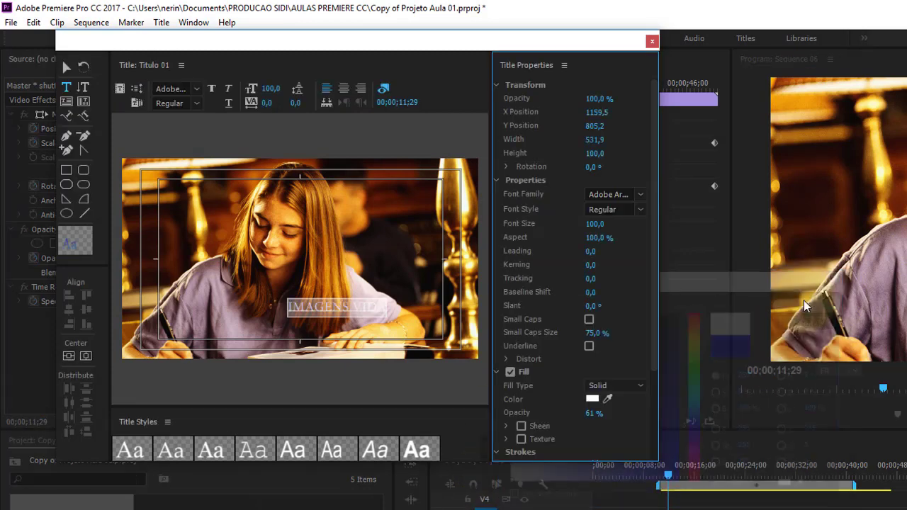
# Move the IMAGENS VIDA text object to the upper right of the frame.
pyautogui.click(66, 67)
pyautogui.click(372, 307)
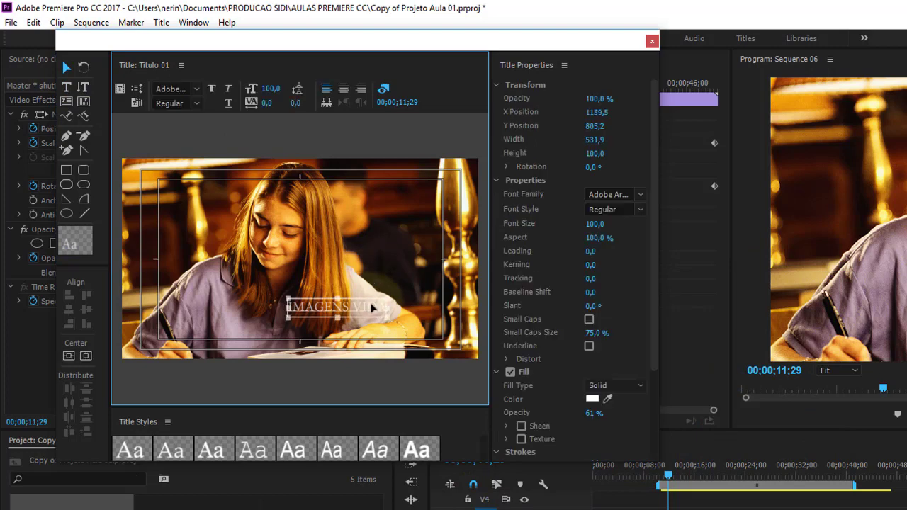
pyautogui.moveTo(369, 312); pyautogui.dragTo(418, 204)
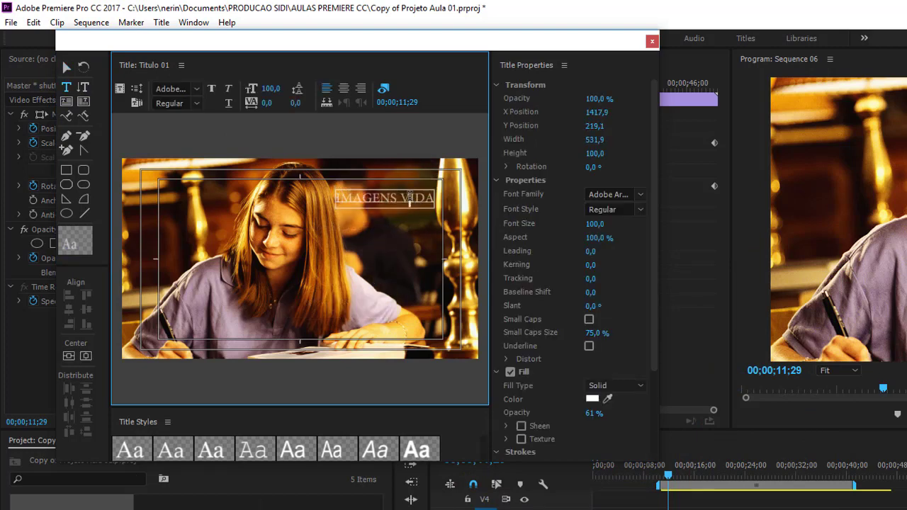
# Put VIDA on its own centred line with leading 13,0 and kerning 4,0.
pyautogui.click(401, 197)
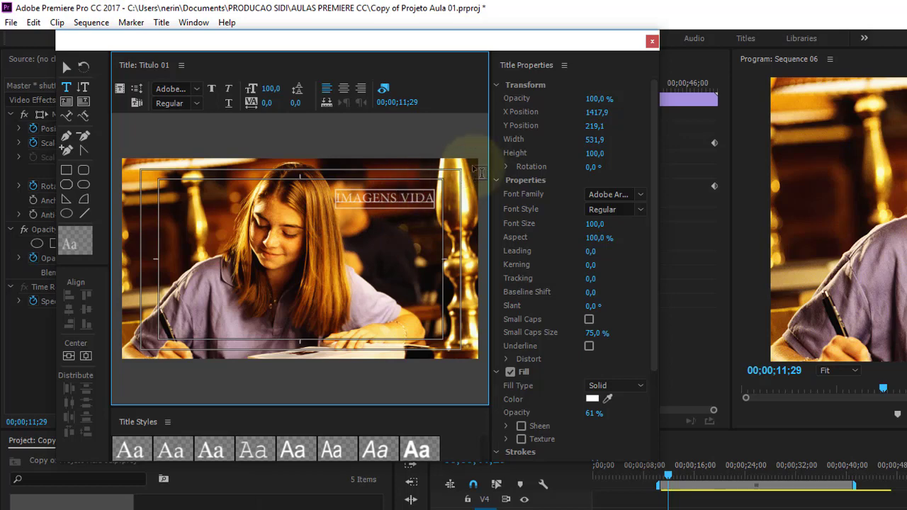
pyautogui.press('Return')
pyautogui.click(396, 214)
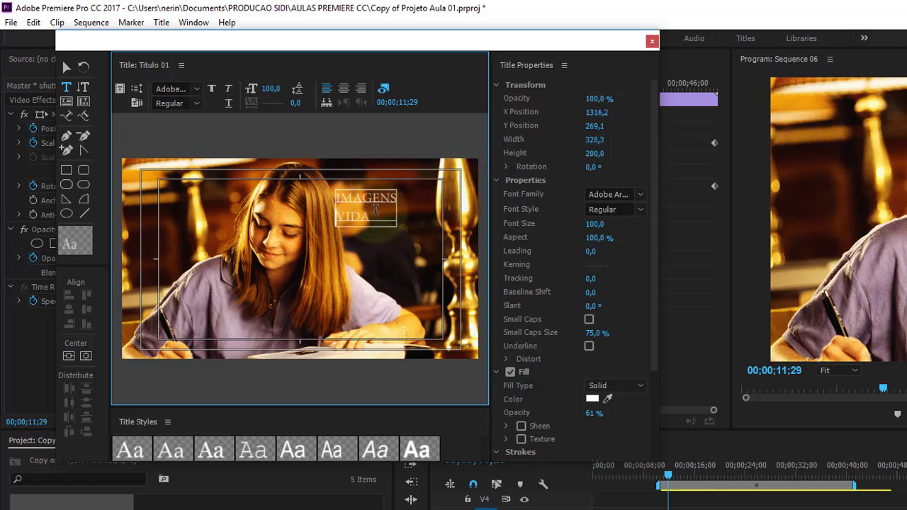
pyautogui.click(346, 88)
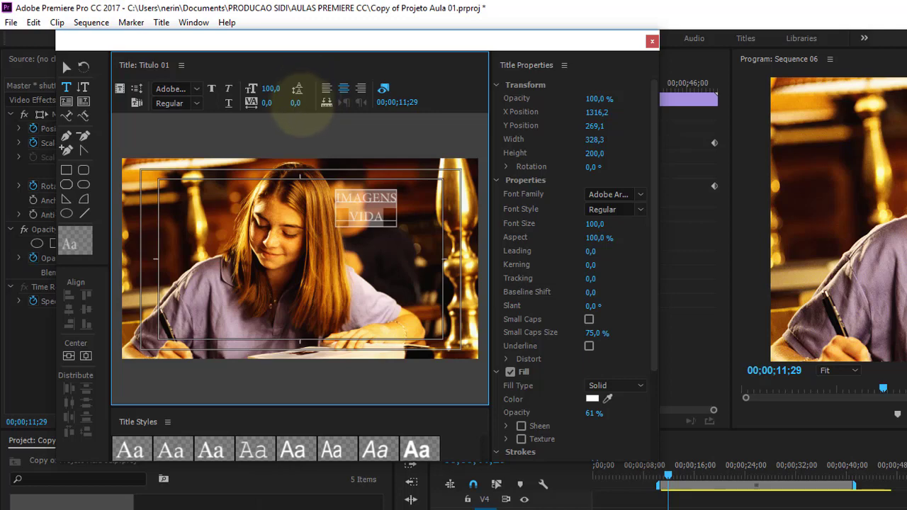
pyautogui.moveTo(295, 103); pyautogui.dragTo(340, 102)
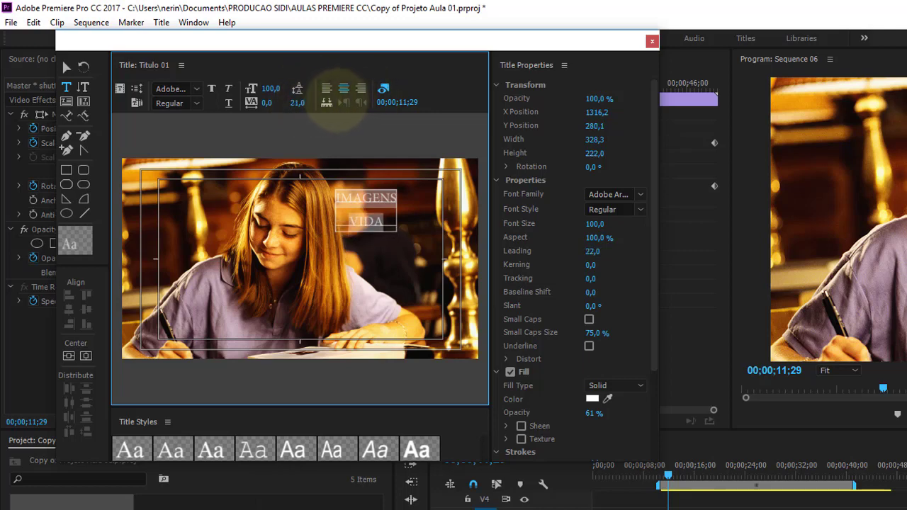
pyautogui.moveTo(266, 103)
pyautogui.mouseDown()
pyautogui.moveTo(312, 71)
pyautogui.moveTo(274, 91)
pyautogui.mouseUp()
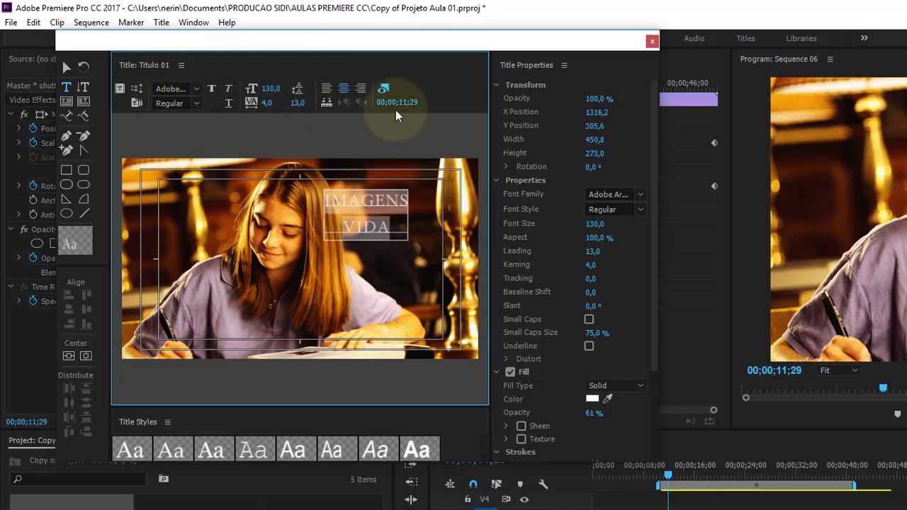
# Change the title text's font family to Myriad Hebrew and its style to Bold.
pyautogui.click(641, 196)
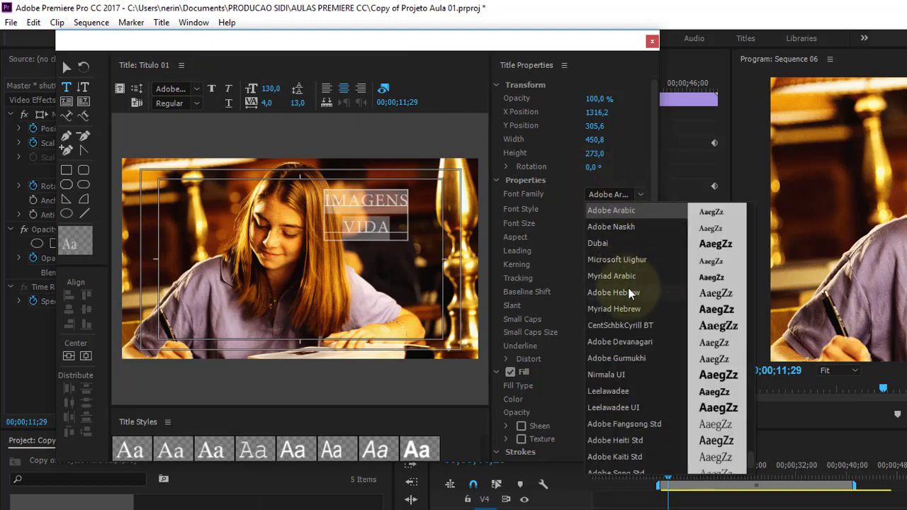
pyautogui.click(629, 306)
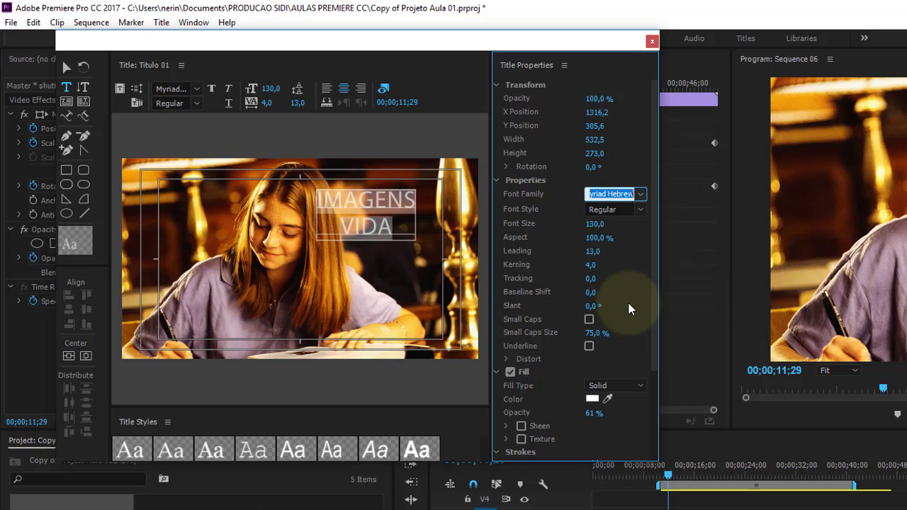
pyautogui.click(642, 211)
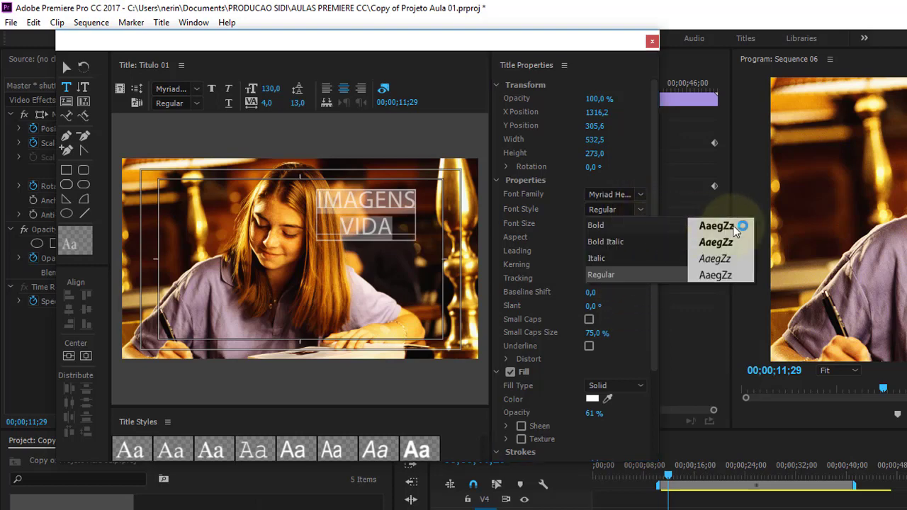
pyautogui.click(631, 225)
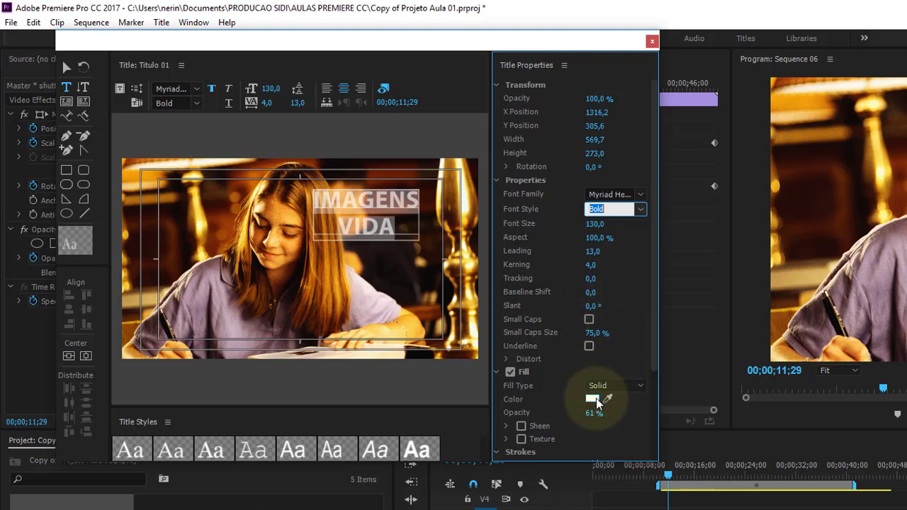
# Enable a drop shadow on the IMAGENS VIDA title and expand its shadow settings.
pyautogui.moveTo(656, 320); pyautogui.dragTo(654, 353)
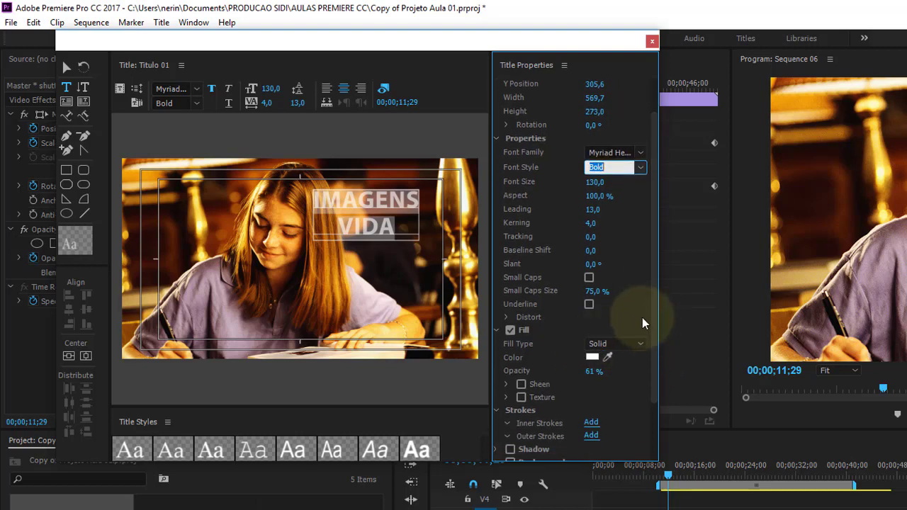
pyautogui.moveTo(656, 304); pyautogui.dragTo(656, 365)
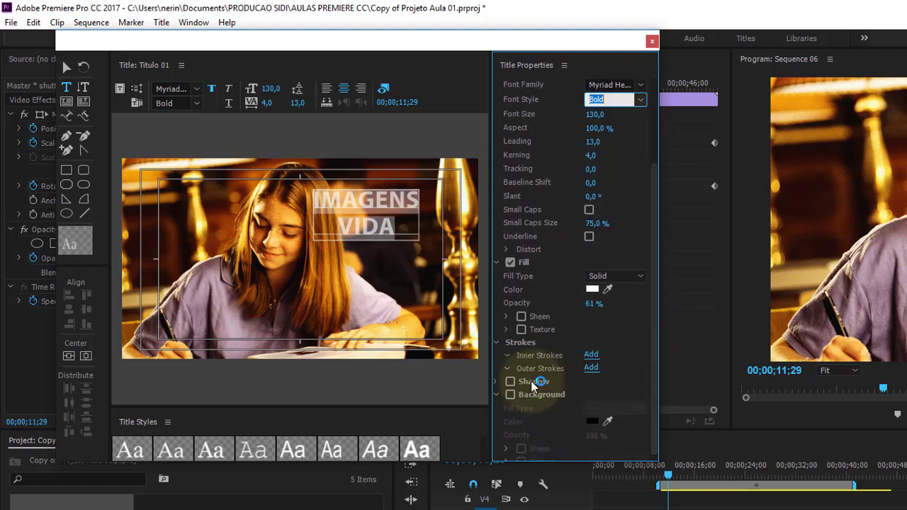
pyautogui.click(509, 381)
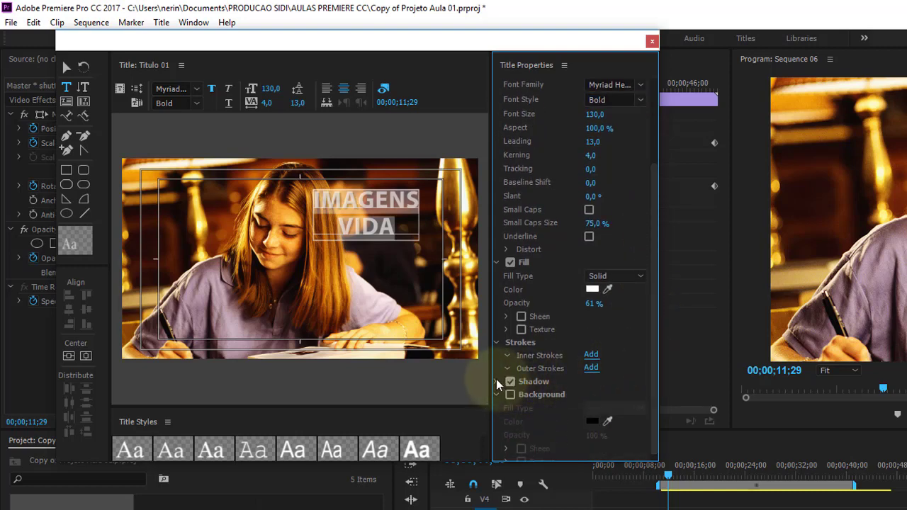
pyautogui.click(497, 381)
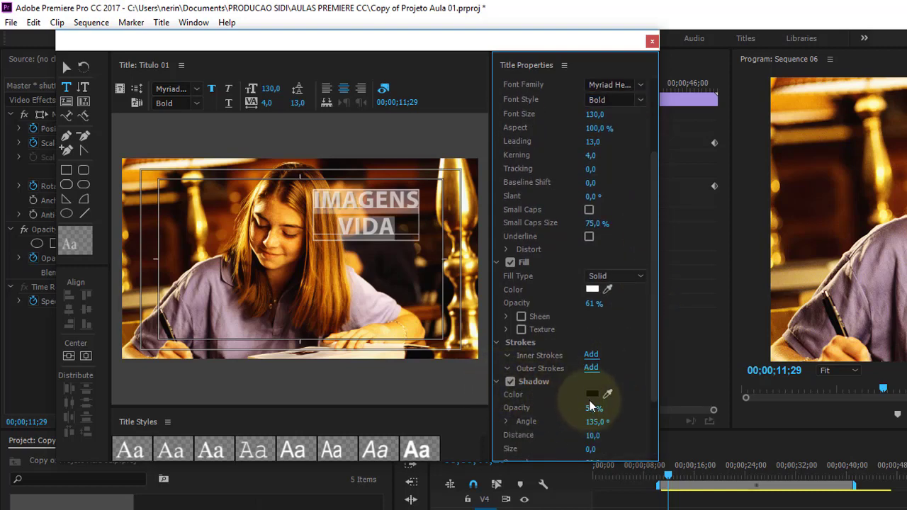
pyautogui.moveTo(589, 409); pyautogui.dragTo(615, 403)
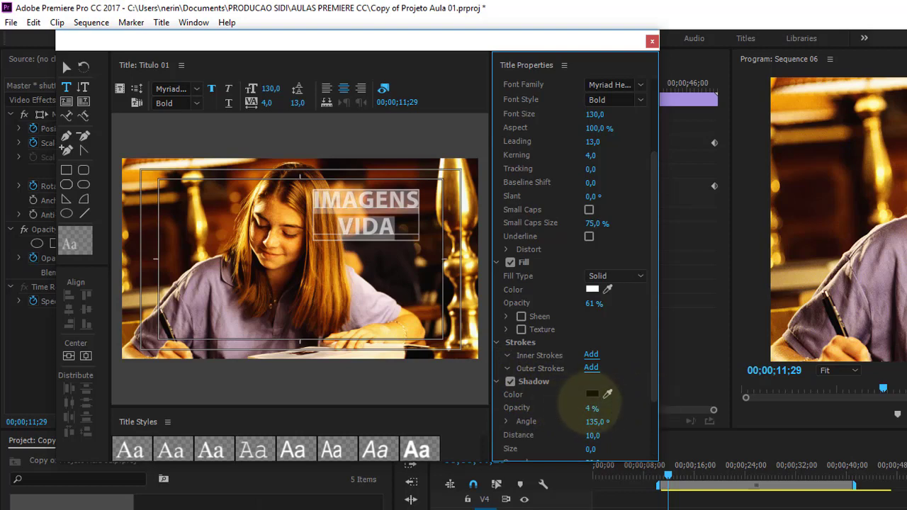
# Set the shadow opacity to 0% and nudge the IMAGENS VIDA text box slightly right.
pyautogui.click(66, 67)
pyautogui.click(361, 223)
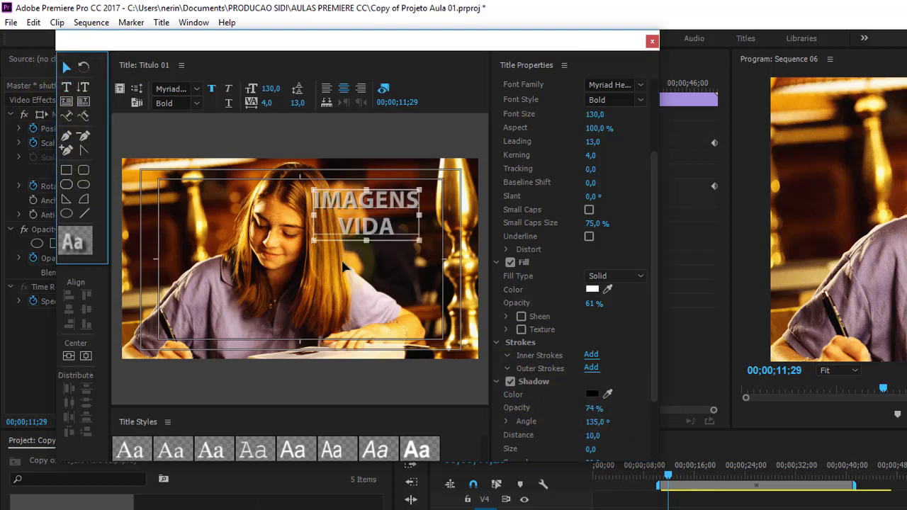
pyautogui.click(594, 408)
pyautogui.moveTo(594, 409); pyautogui.dragTo(563, 409)
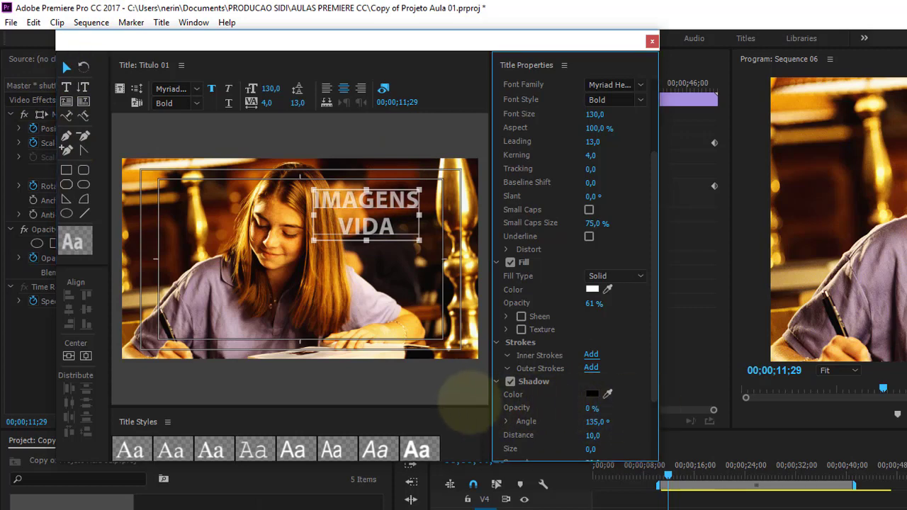
pyautogui.moveTo(563, 409); pyautogui.dragTo(420, 267)
pyautogui.moveTo(386, 212)
pyautogui.mouseDown()
pyautogui.moveTo(399, 199)
pyautogui.moveTo(210, 216)
pyautogui.moveTo(208, 203)
pyautogui.moveTo(399, 205)
pyautogui.moveTo(399, 213)
pyautogui.mouseUp()
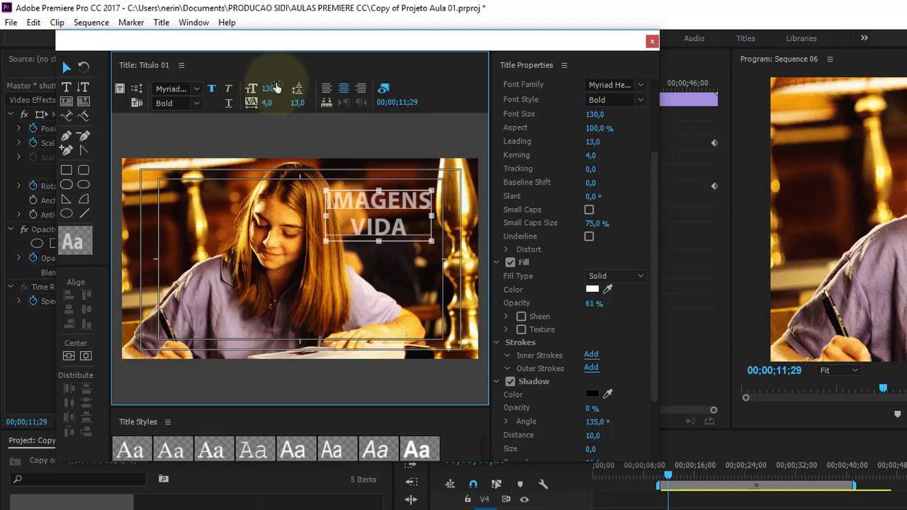
# Rejoin IMAGENS VIDA onto one line, shrink it to size 62, and place it near the top-right.
pyautogui.moveTo(271, 88)
pyautogui.mouseDown()
pyautogui.moveTo(270, 72)
pyautogui.moveTo(259, 77)
pyautogui.mouseUp()
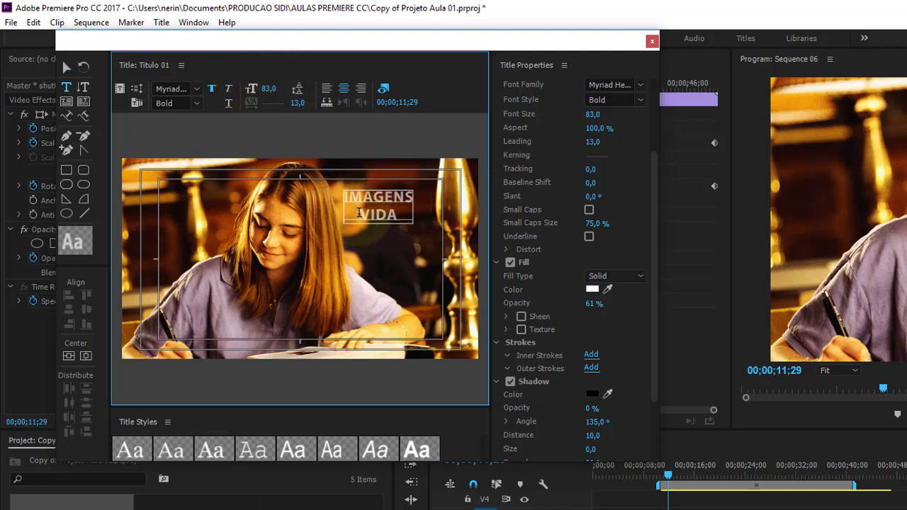
pyautogui.press('BackSpace')
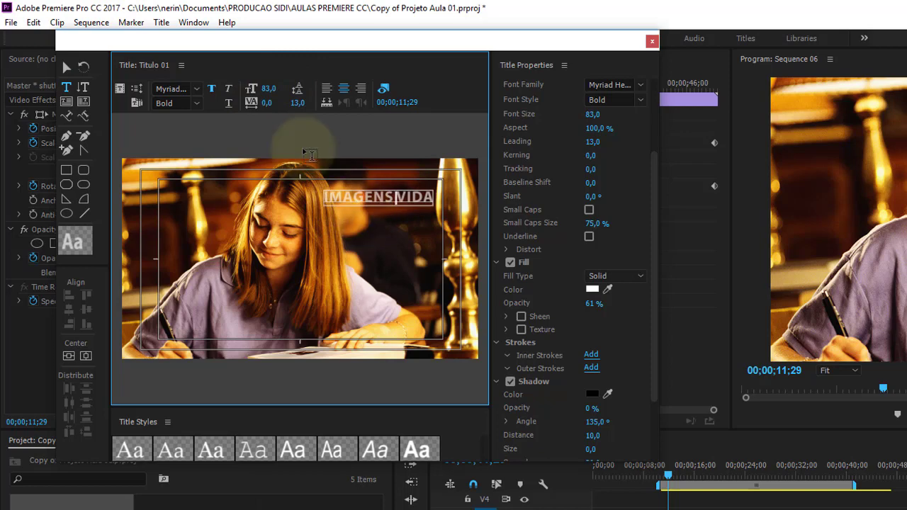
pyautogui.click(65, 68)
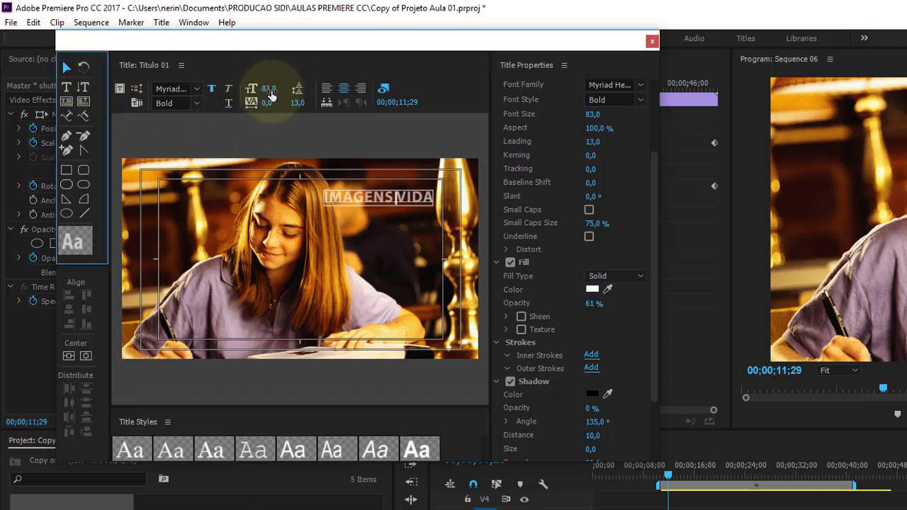
pyautogui.click(379, 202)
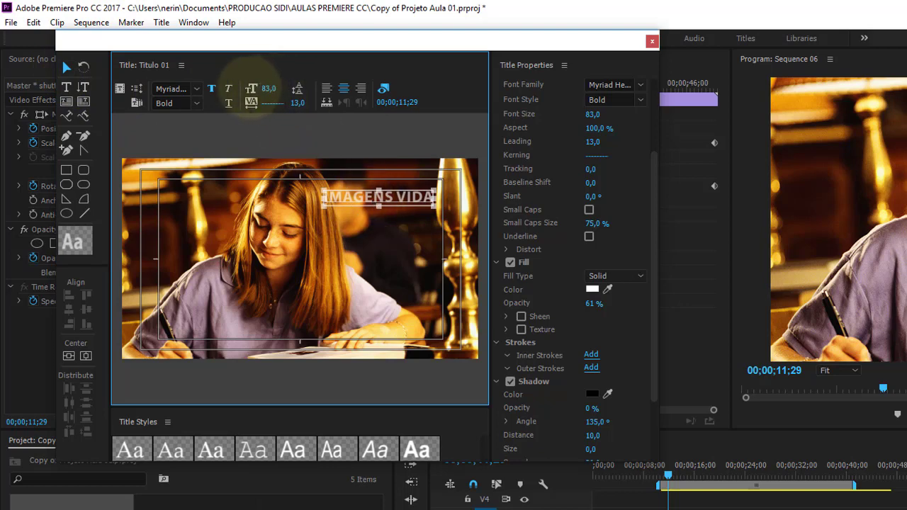
pyautogui.click(351, 198)
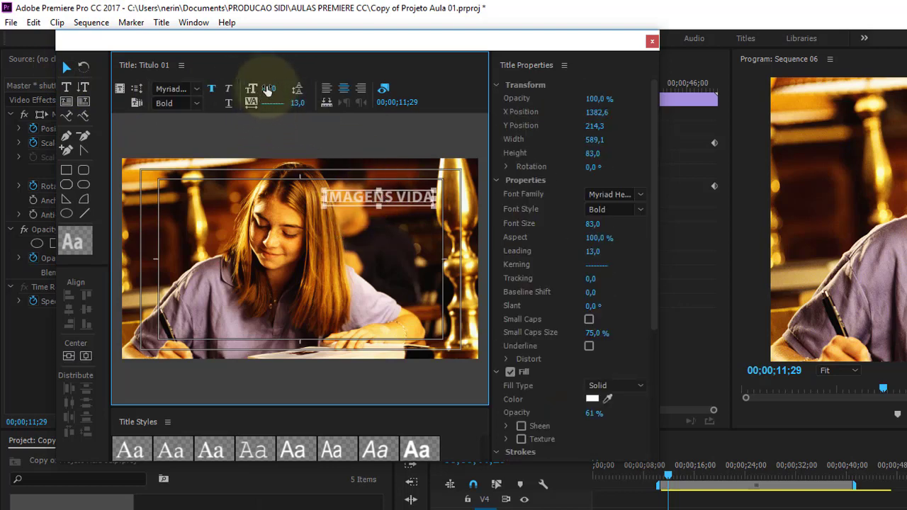
pyautogui.moveTo(225, 93); pyautogui.dragTo(212, 95)
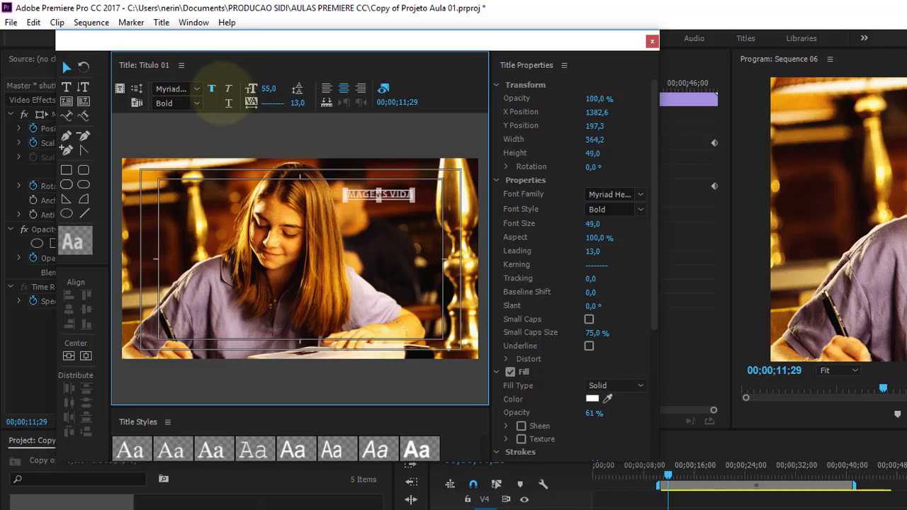
pyautogui.moveTo(390, 196)
pyautogui.mouseDown()
pyautogui.moveTo(406, 186)
pyautogui.moveTo(400, 191)
pyautogui.mouseUp()
pyautogui.click(376, 200)
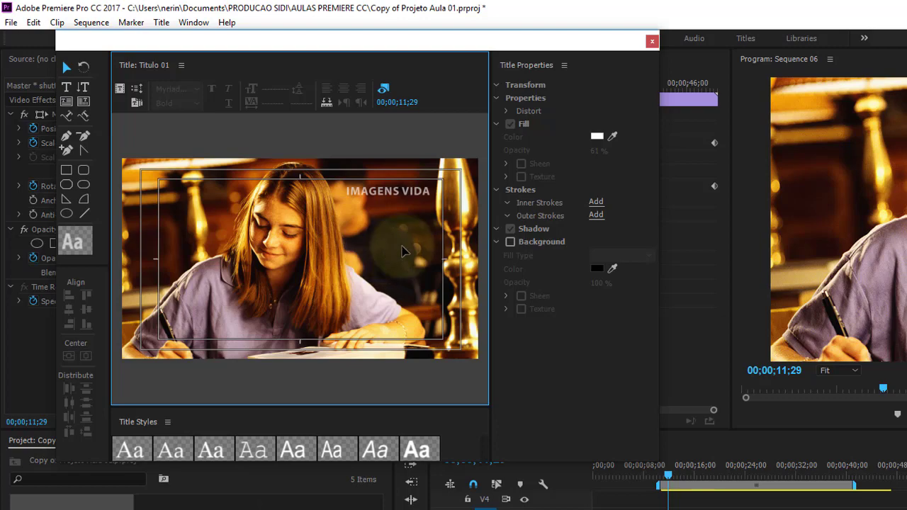
# Close the title editor and delete the extra empty Titulo 01 item from the Videos bin.
pyautogui.click(653, 43)
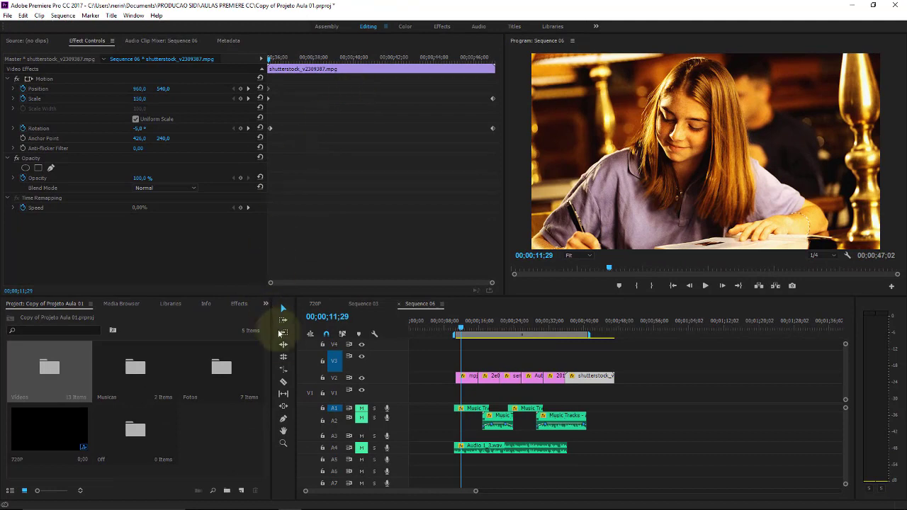
pyautogui.doubleClick(58, 373)
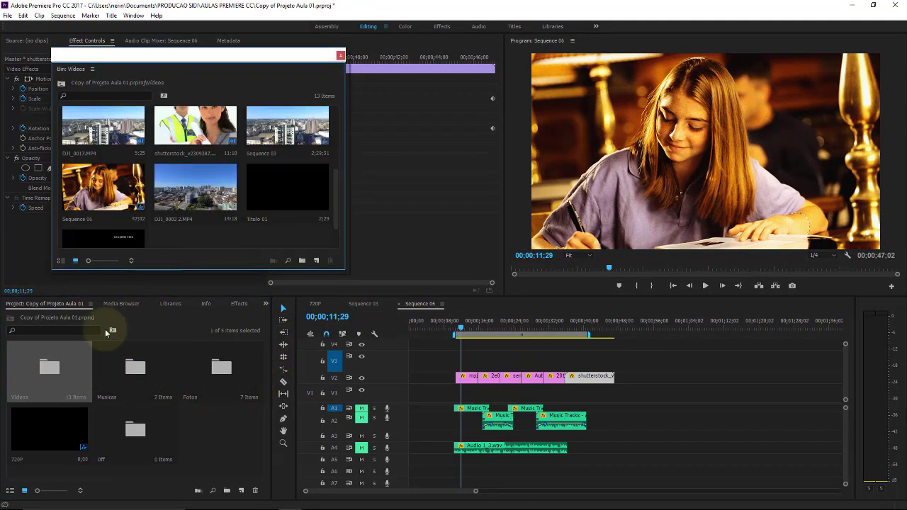
pyautogui.click(298, 190)
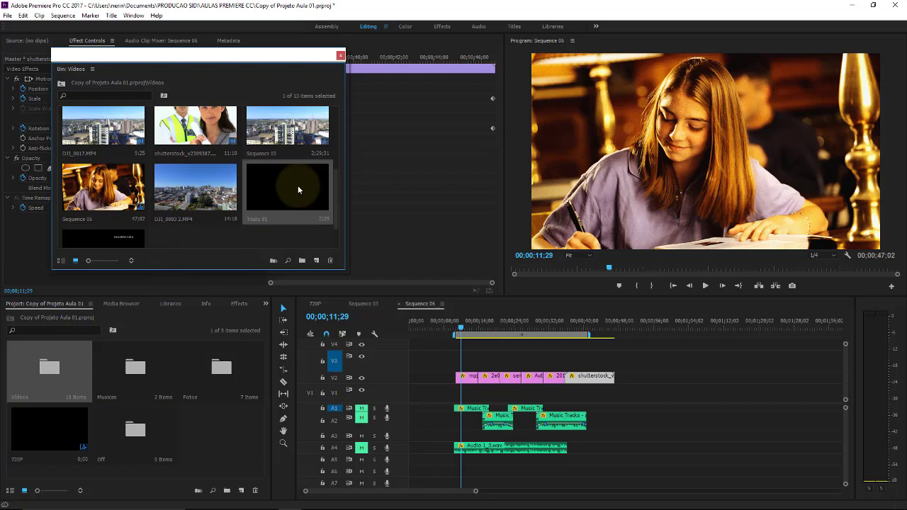
pyautogui.press('Delete')
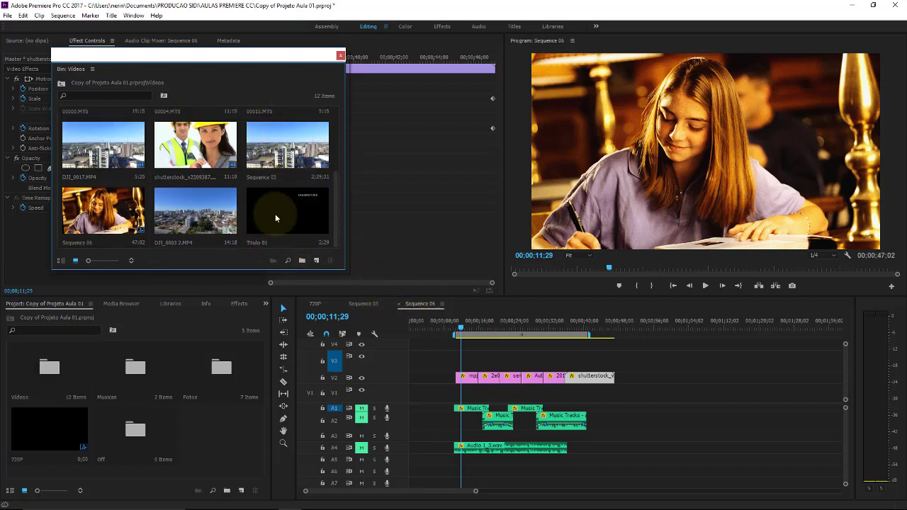
# Place Titulo 01 on track V3, starting at 00;00;12;12 over the girl footage.
pyautogui.click(273, 213)
pyautogui.moveTo(273, 213); pyautogui.dragTo(441, 361)
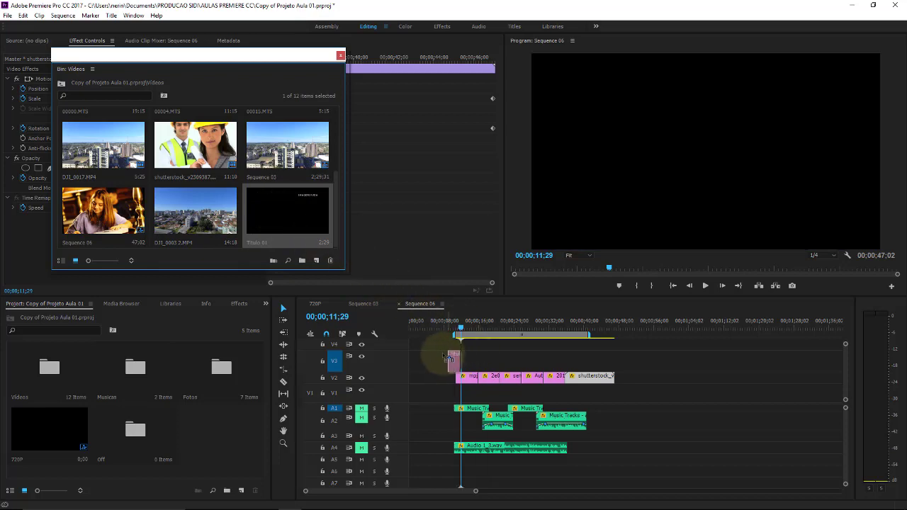
pyautogui.click(436, 327)
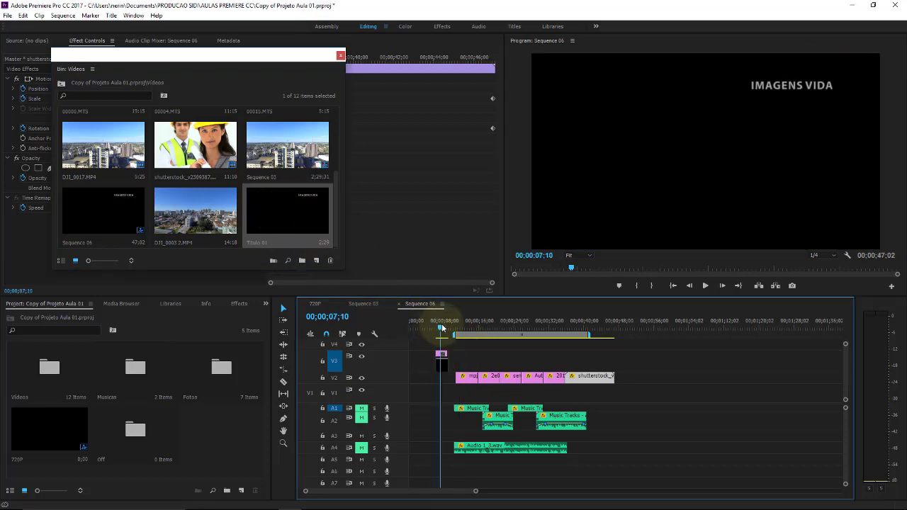
pyautogui.click(463, 326)
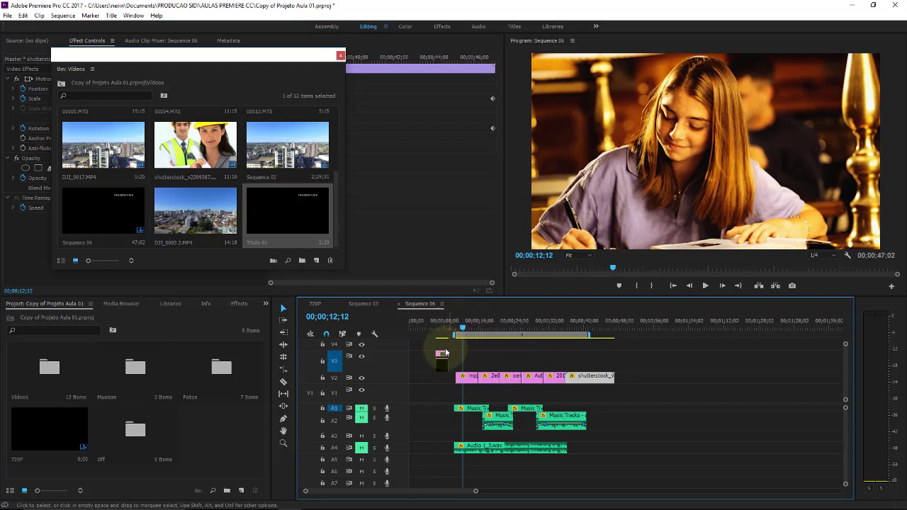
pyautogui.moveTo(445, 360); pyautogui.dragTo(476, 358)
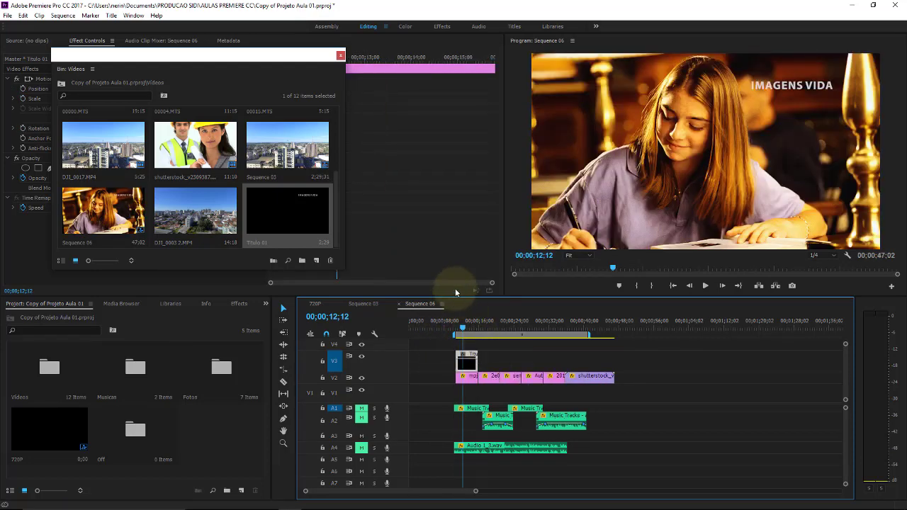
# Move Titulo 01 from V3 down to V2 ahead of the image clips, checking it at 00;00;07;00.
pyautogui.press('=')
pyautogui.press('=')
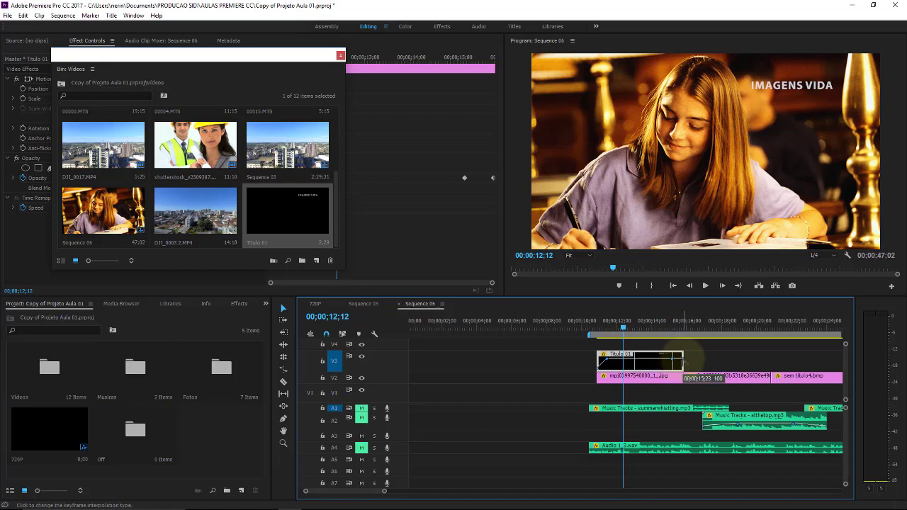
pyautogui.click(593, 326)
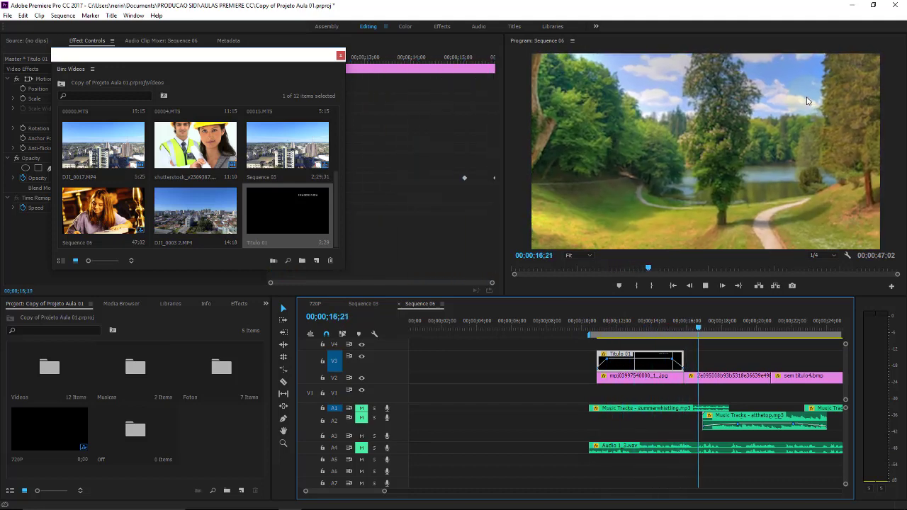
pyautogui.click(635, 321)
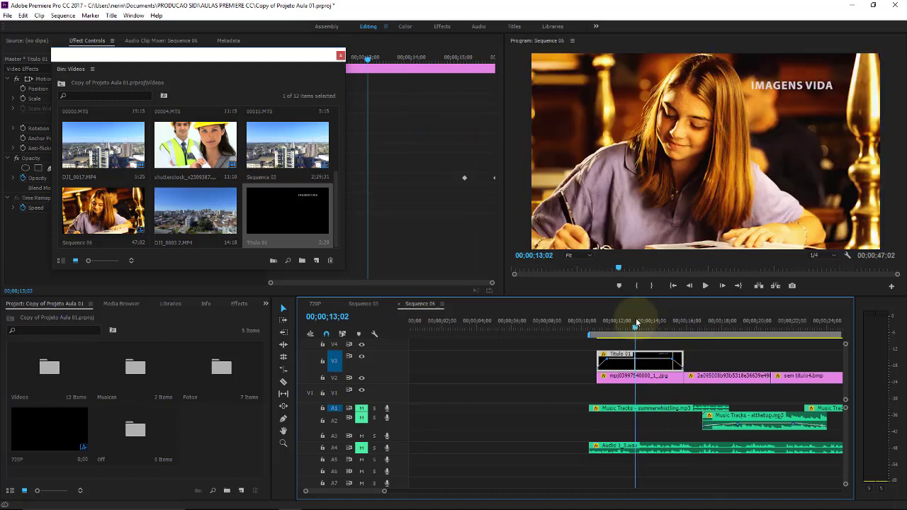
pyautogui.click(569, 321)
pyautogui.moveTo(642, 362); pyautogui.dragTo(532, 375)
pyautogui.click(530, 323)
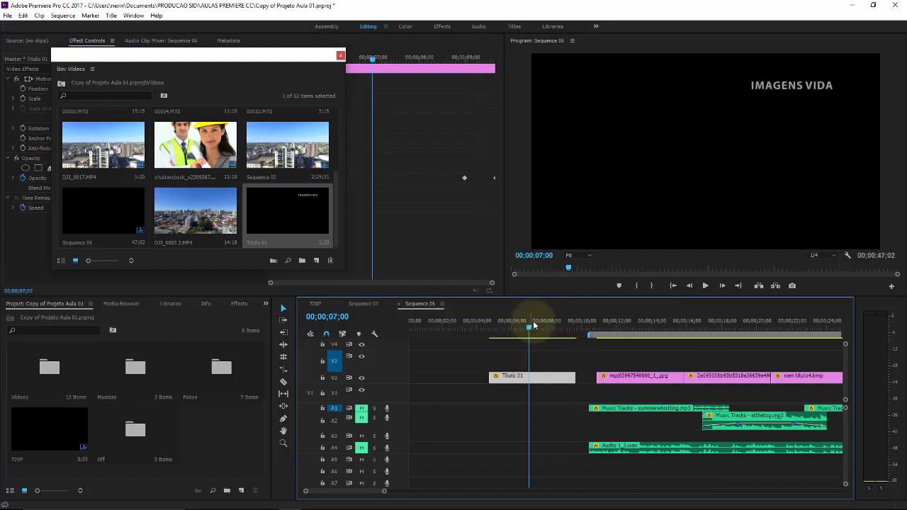
# Centre IMAGENS VIDA in Titulo 01 and enlarge it to font size 118, keeping Myriad Hebrew.
pyautogui.doubleClick(535, 379)
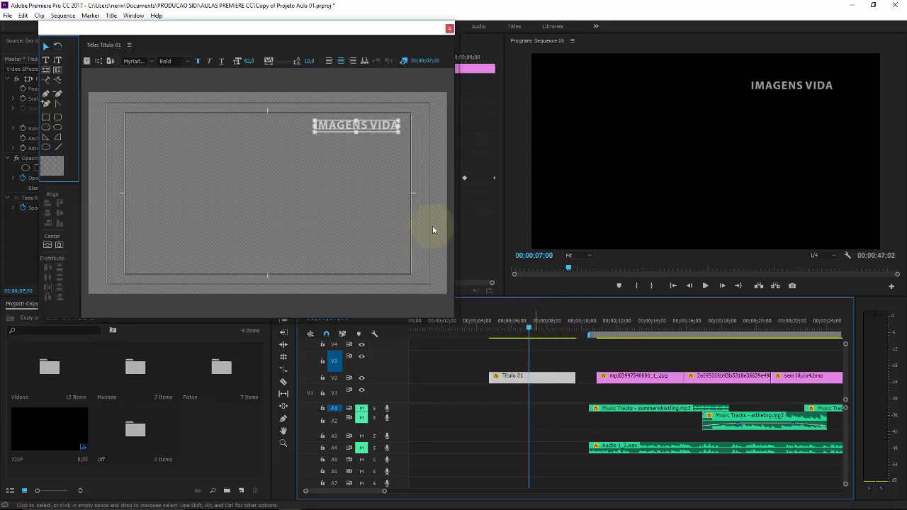
pyautogui.moveTo(276, 134); pyautogui.dragTo(206, 170)
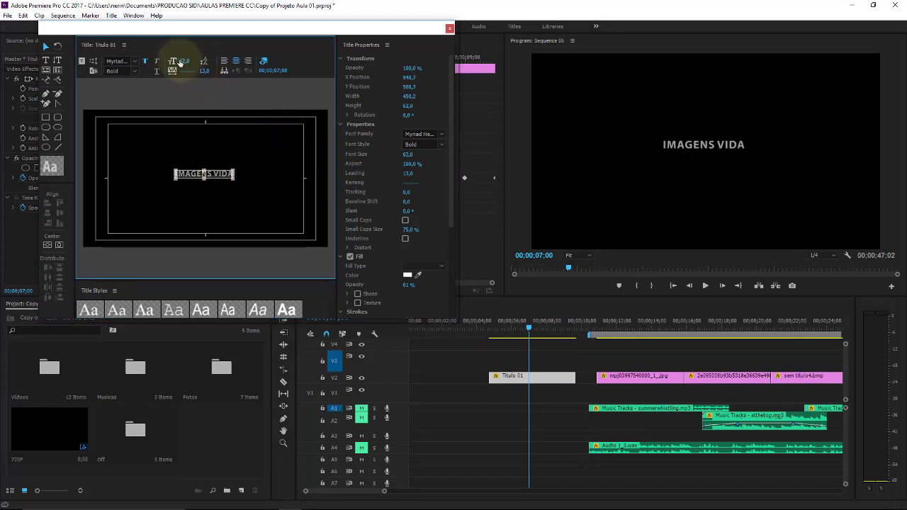
pyautogui.moveTo(184, 63); pyautogui.dragTo(213, 63)
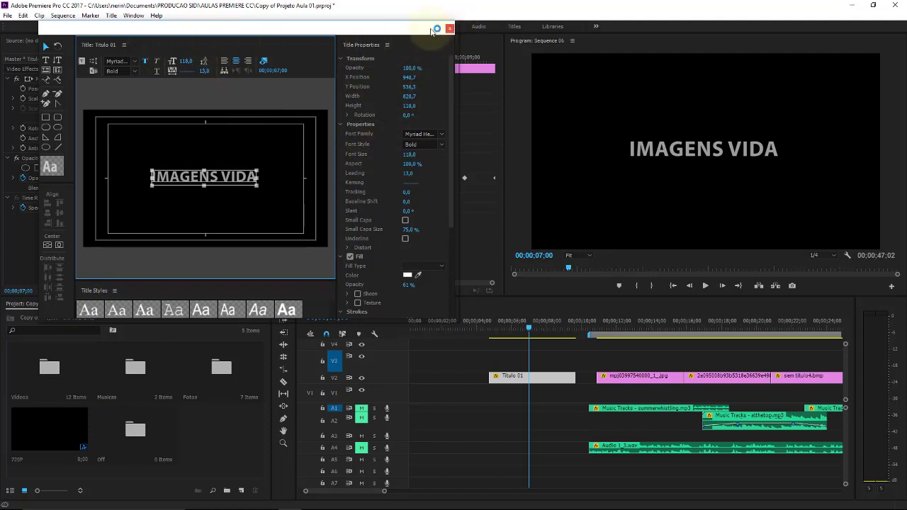
pyautogui.click(127, 61)
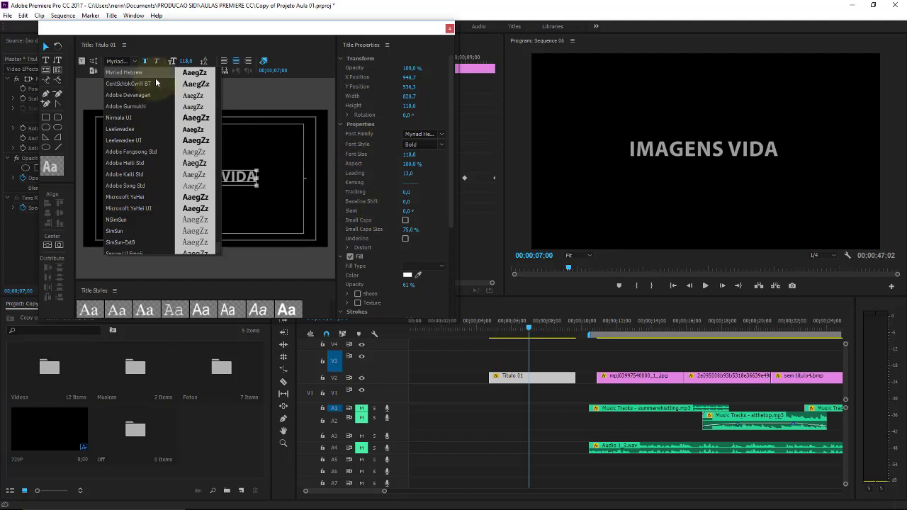
pyautogui.click(291, 51)
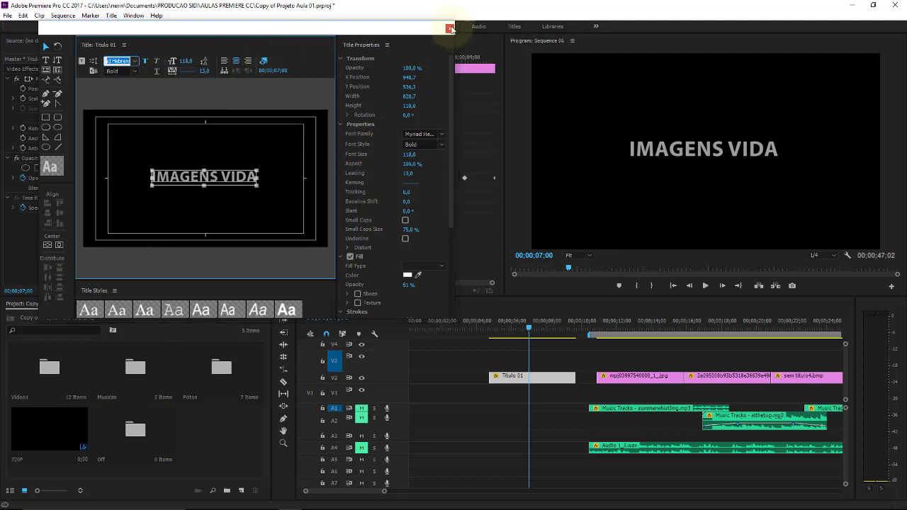
pyautogui.click(450, 29)
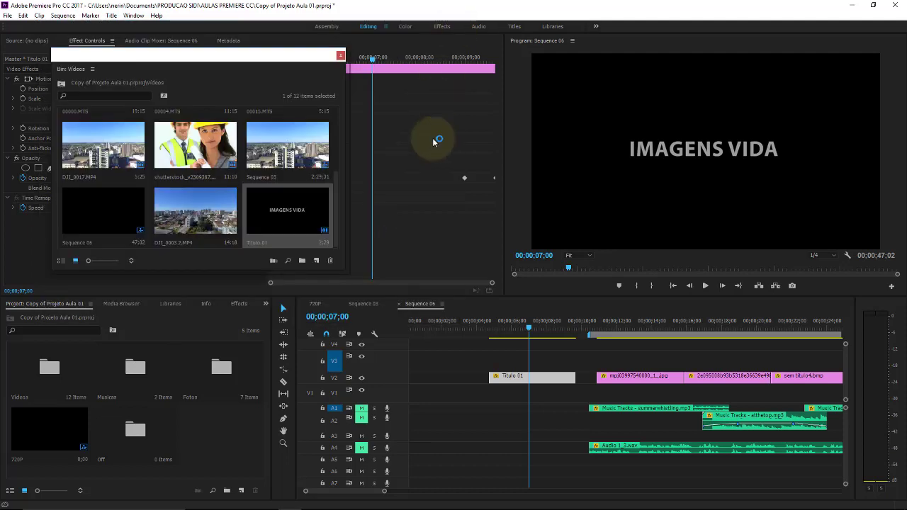
# Preview the title, return to its start around 04;26, and close the floating Videos bin.
pyautogui.click(485, 326)
pyautogui.press('space')
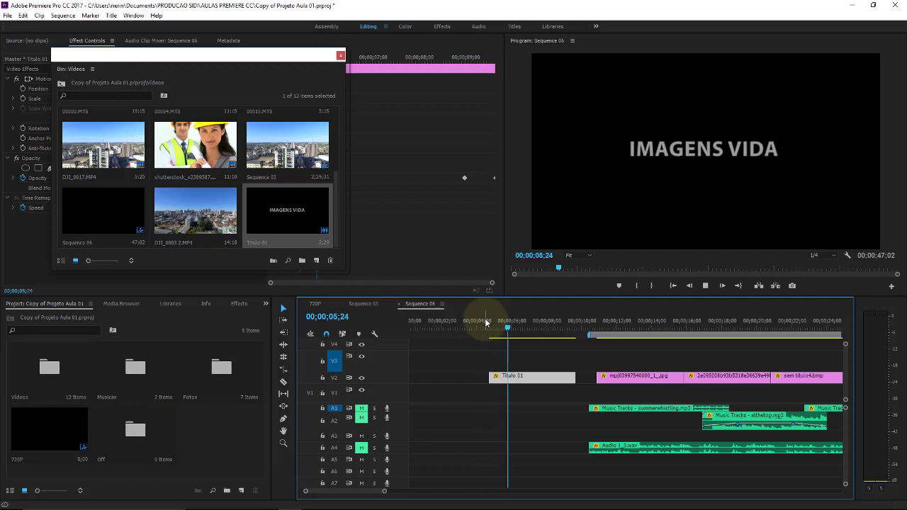
pyautogui.moveTo(486, 322); pyautogui.dragTo(492, 324)
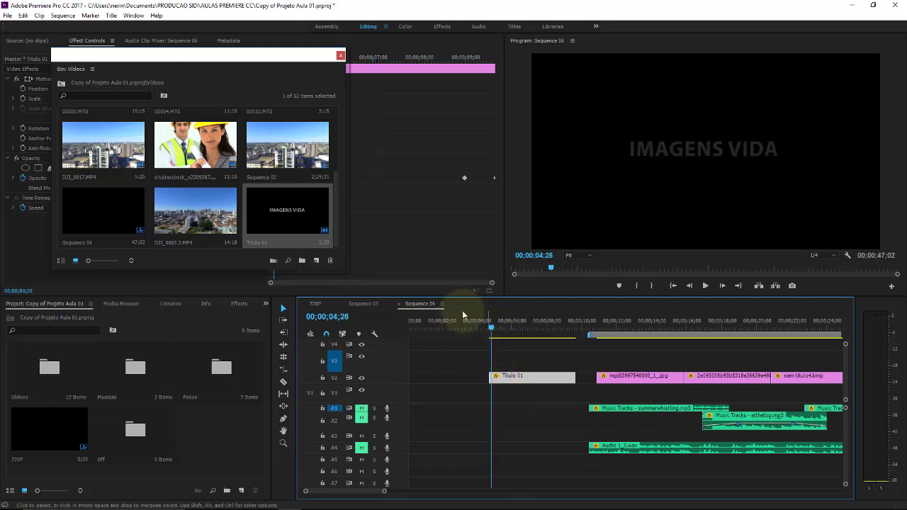
pyautogui.click(340, 55)
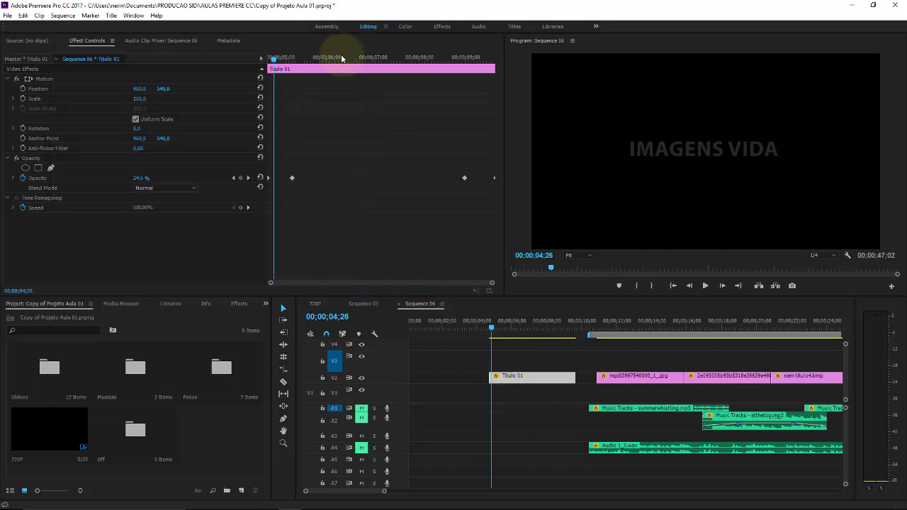
# Keyframe Titulo 01's Scale at 47 at the clip start and 130 near its end.
pyautogui.click(267, 58)
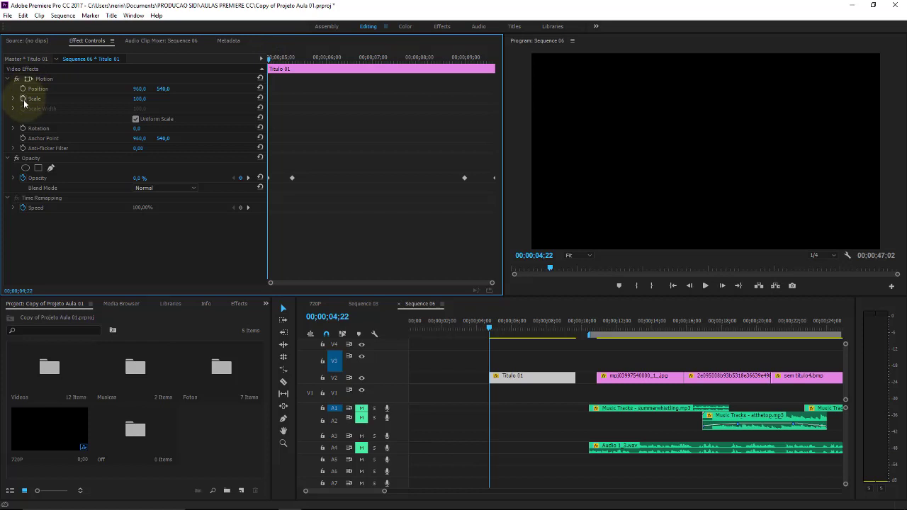
pyautogui.click(22, 99)
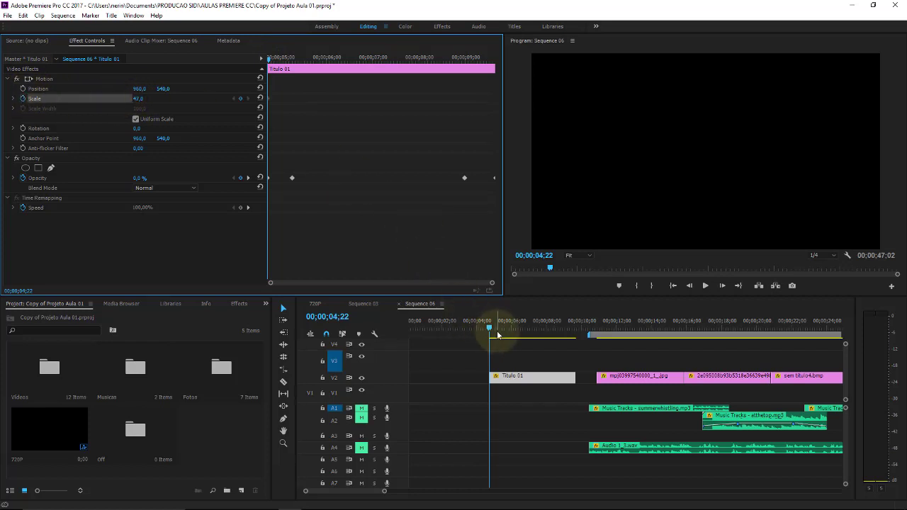
pyautogui.click(496, 59)
pyautogui.moveTo(494, 57); pyautogui.dragTo(491, 58)
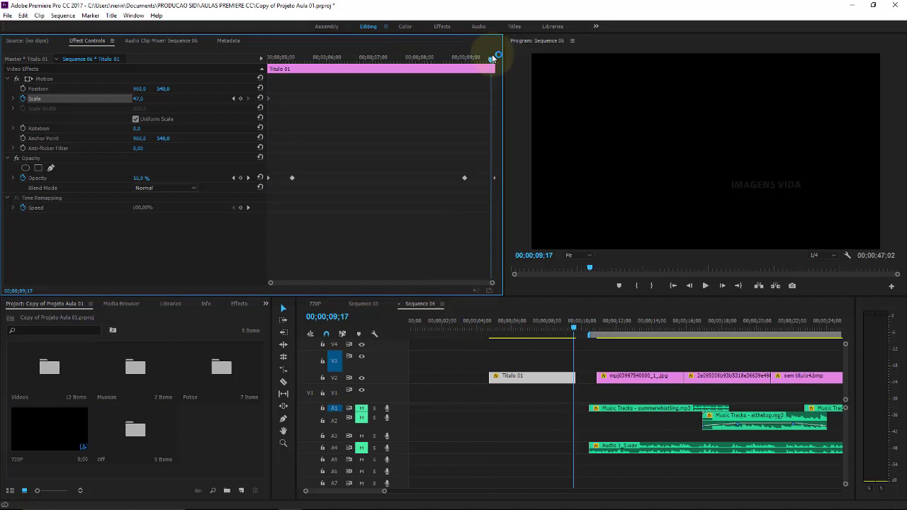
pyautogui.click(240, 99)
pyautogui.moveTo(138, 99); pyautogui.dragTo(188, 99)
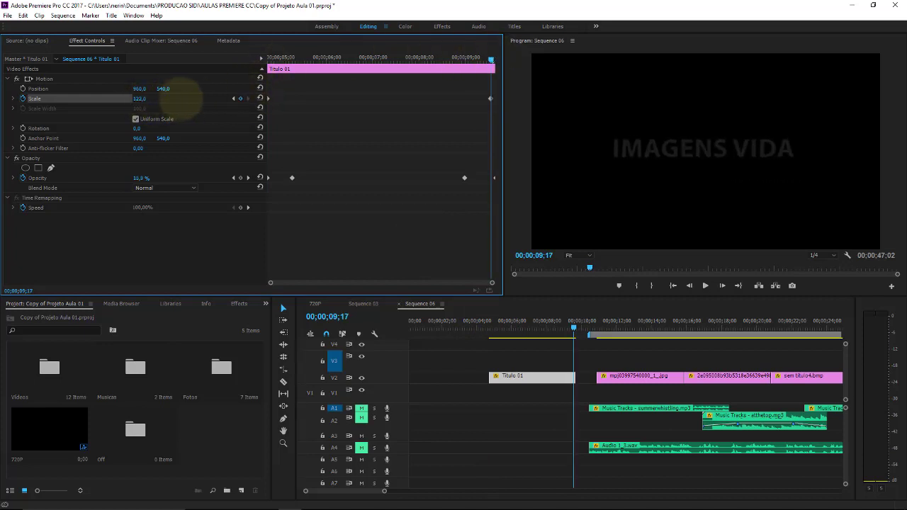
# Play back the growing IMAGENS VIDA title from its beginning to check the animation.
pyautogui.click(484, 325)
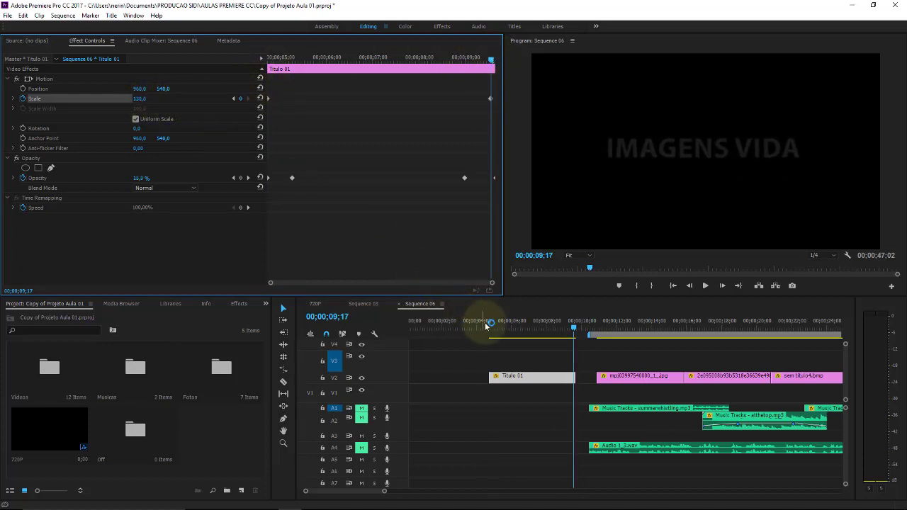
pyautogui.press('space')
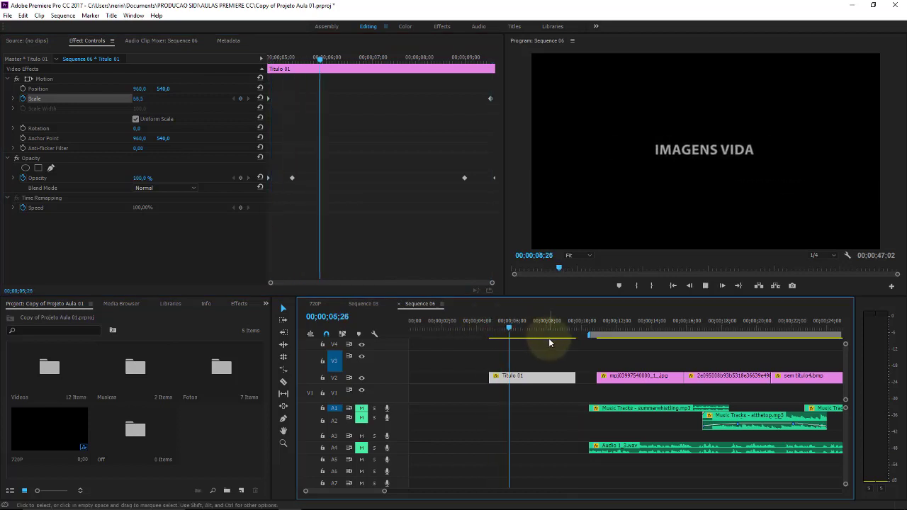
pyautogui.click(488, 324)
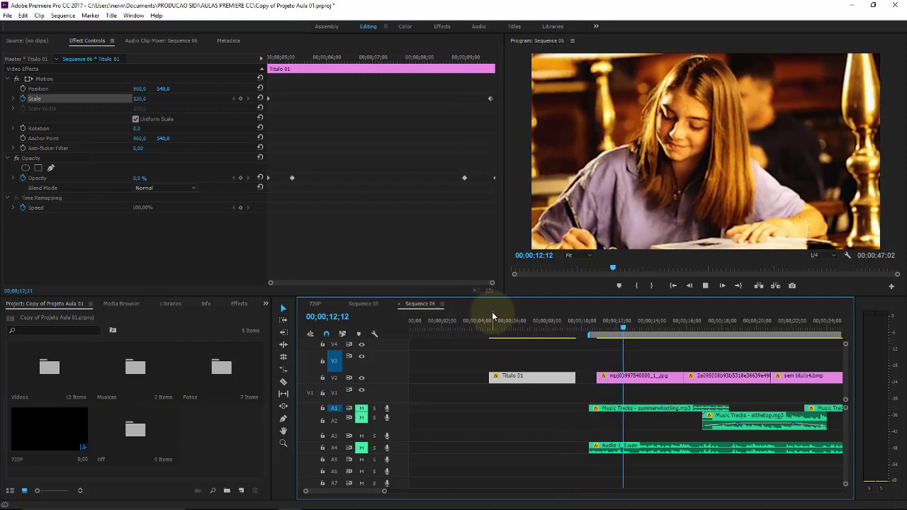
pyautogui.press('space')
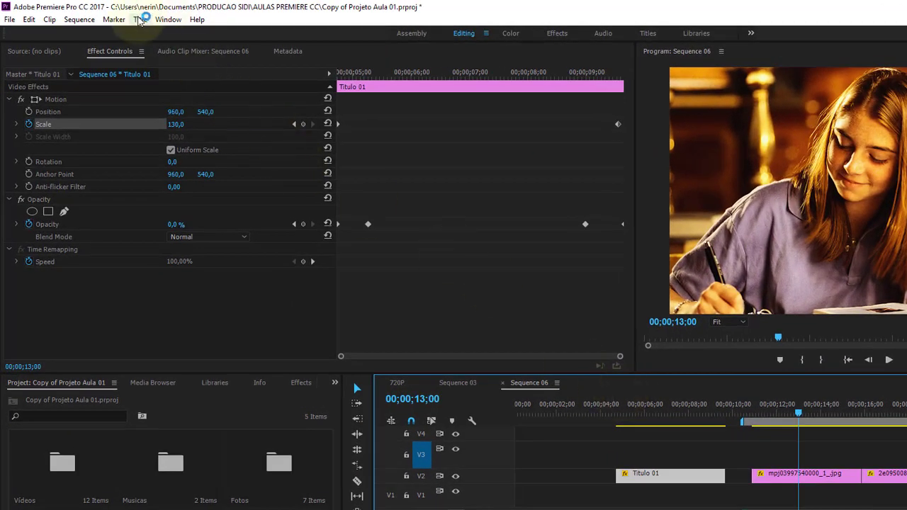
# Create a Default Still title named Title 03 at 1920×1080.
pyautogui.click(140, 20)
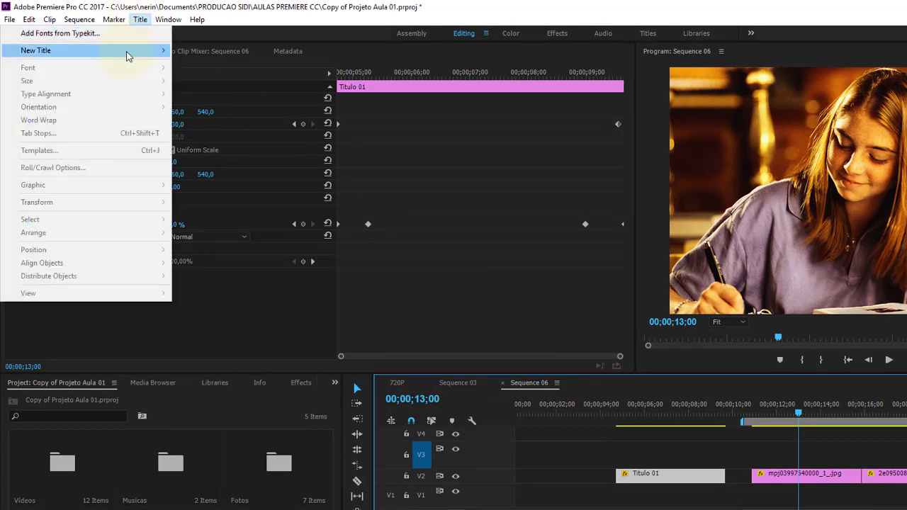
pyautogui.moveTo(128, 56)
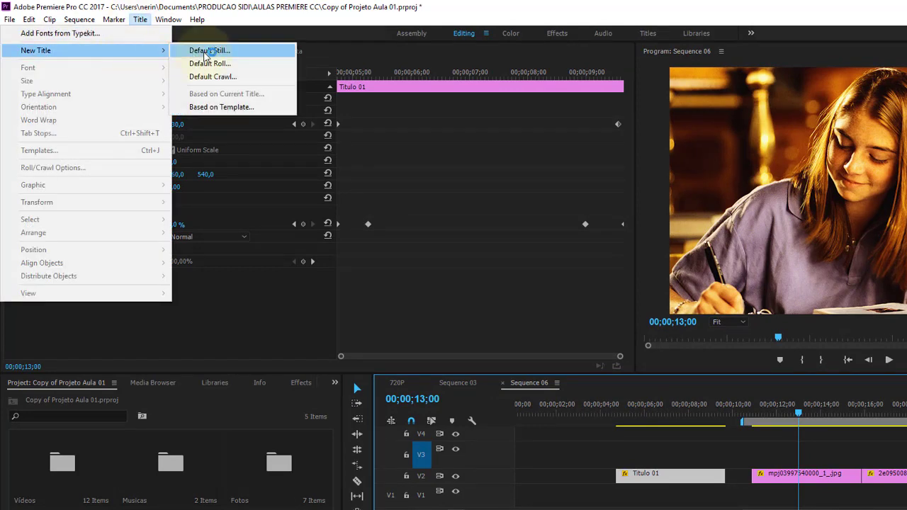
pyautogui.click(204, 52)
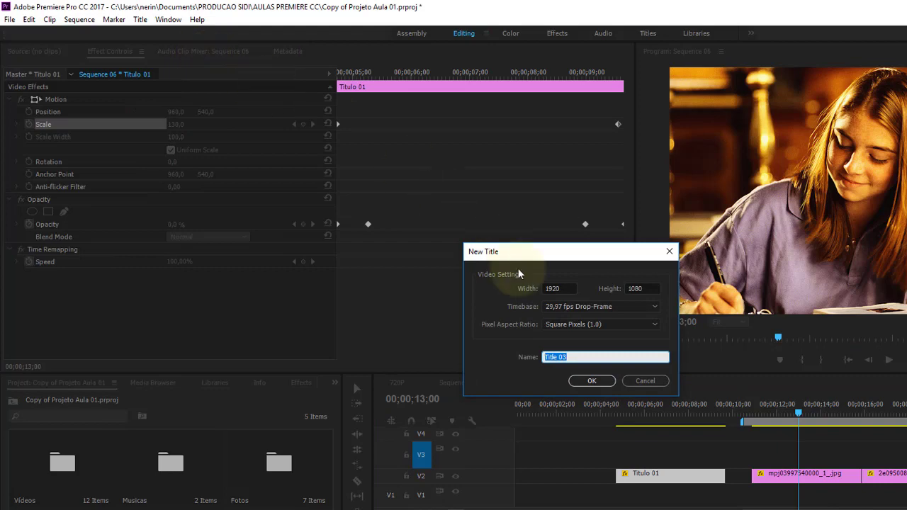
pyautogui.click(602, 380)
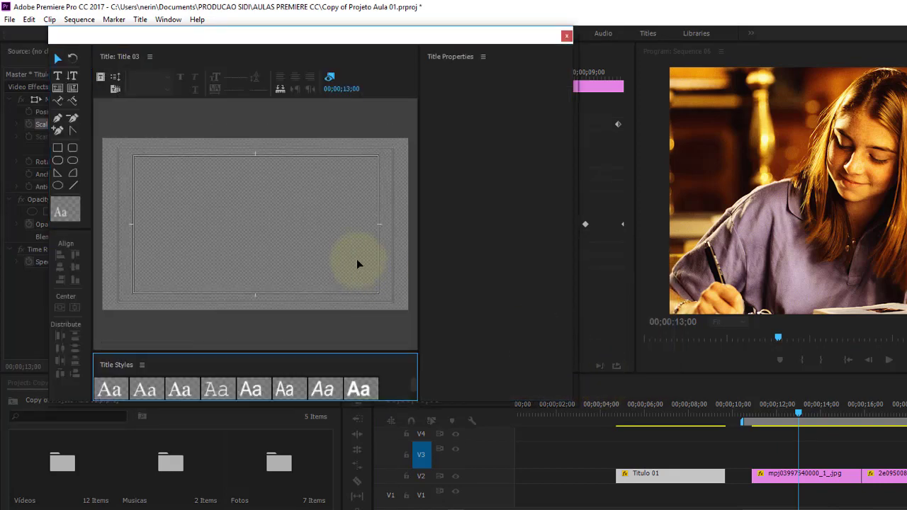
# Add a NATUREZA text line near the lower right of Title 03.
pyautogui.click(56, 76)
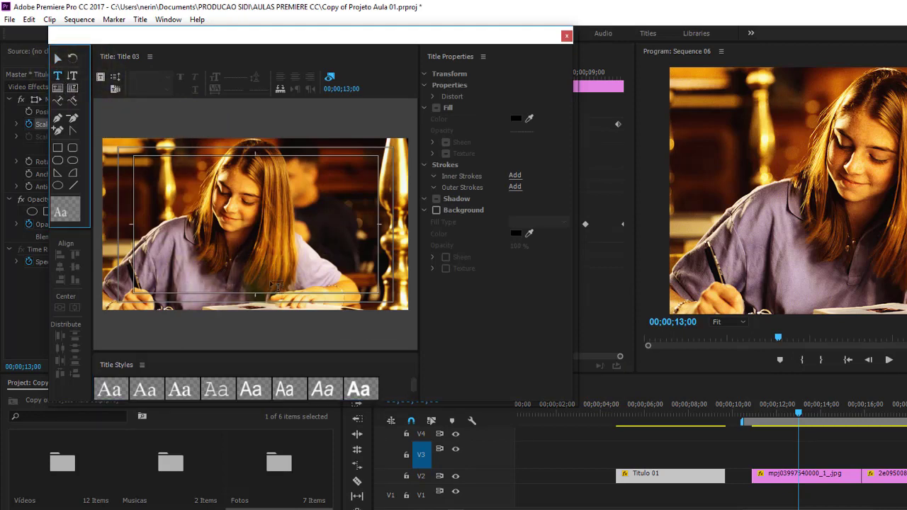
pyautogui.click(282, 279)
pyautogui.write('NATUREZA')
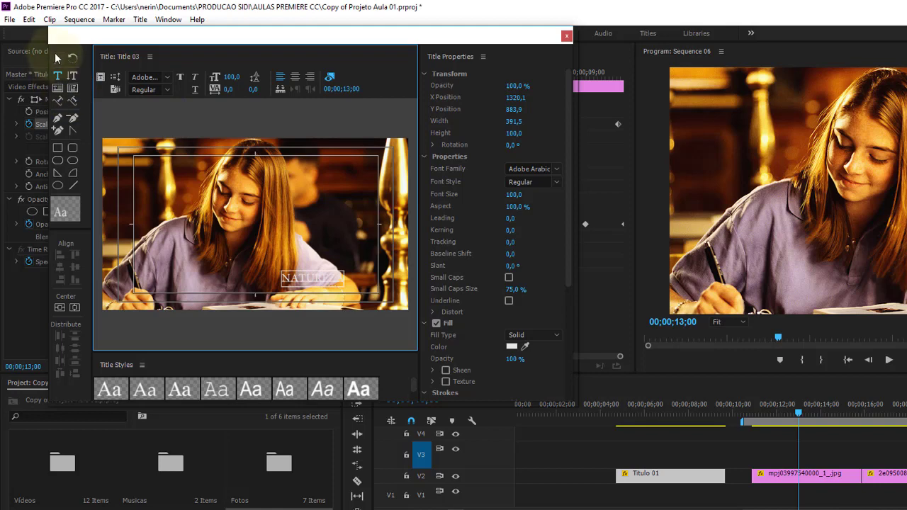
pyautogui.click(58, 58)
# Set NATUREZA to Dubai Bold and shift it slightly toward the lower right.
pyautogui.click(168, 76)
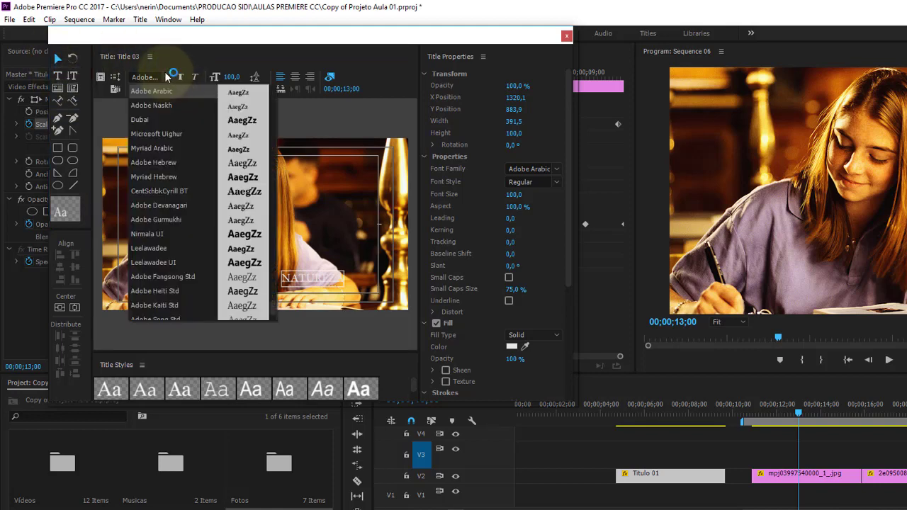
pyautogui.click(154, 121)
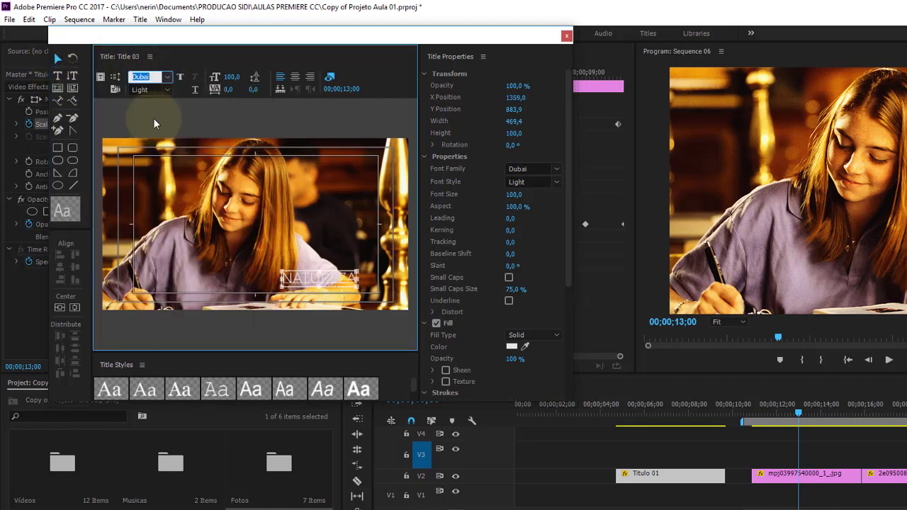
pyautogui.click(168, 76)
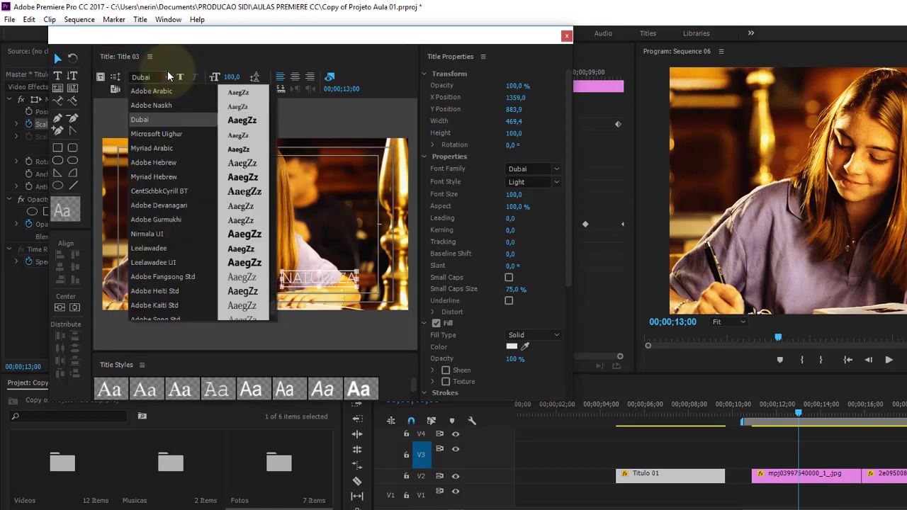
pyautogui.click(326, 55)
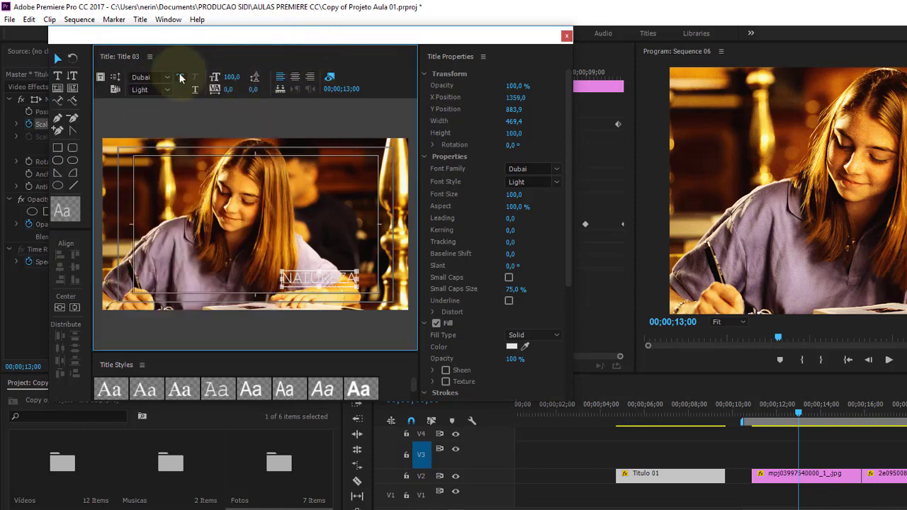
pyautogui.click(180, 77)
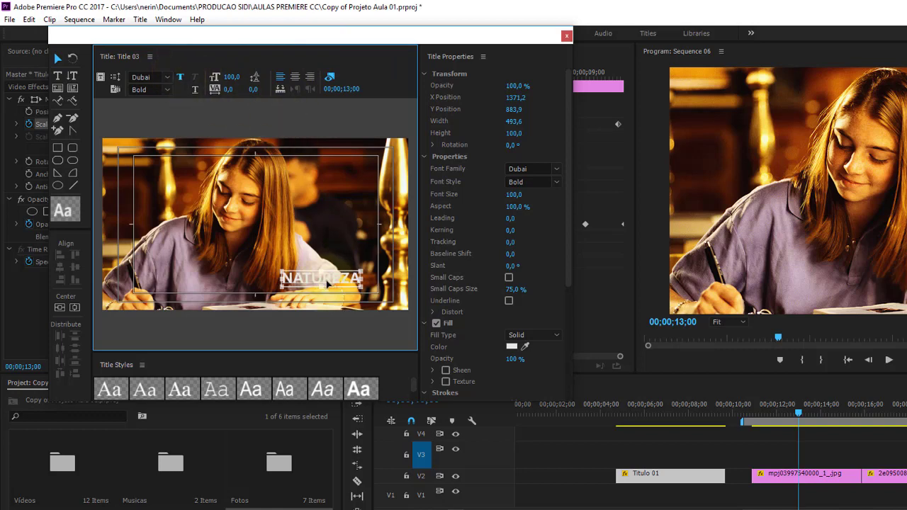
pyautogui.moveTo(337, 287); pyautogui.dragTo(340, 289)
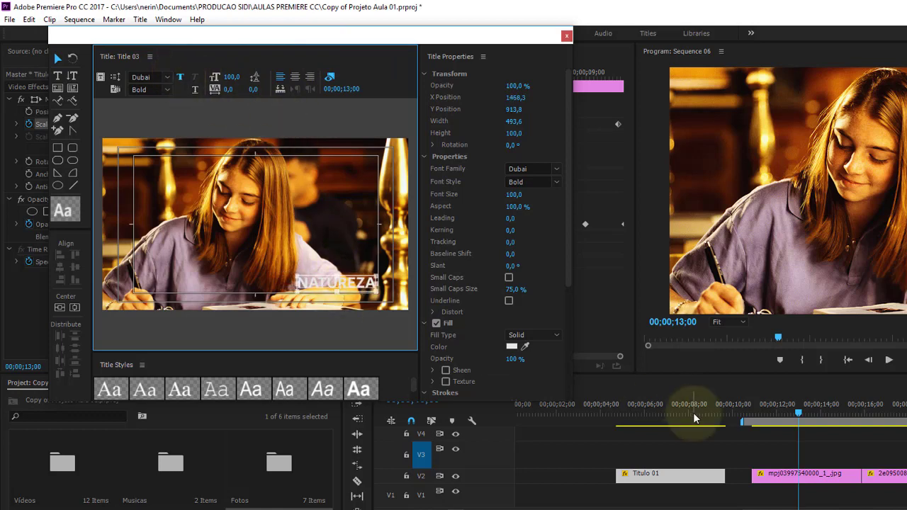
# Place Title 03 on V3 at about 16 seconds and stretch it across the following image clips.
pyautogui.click(567, 35)
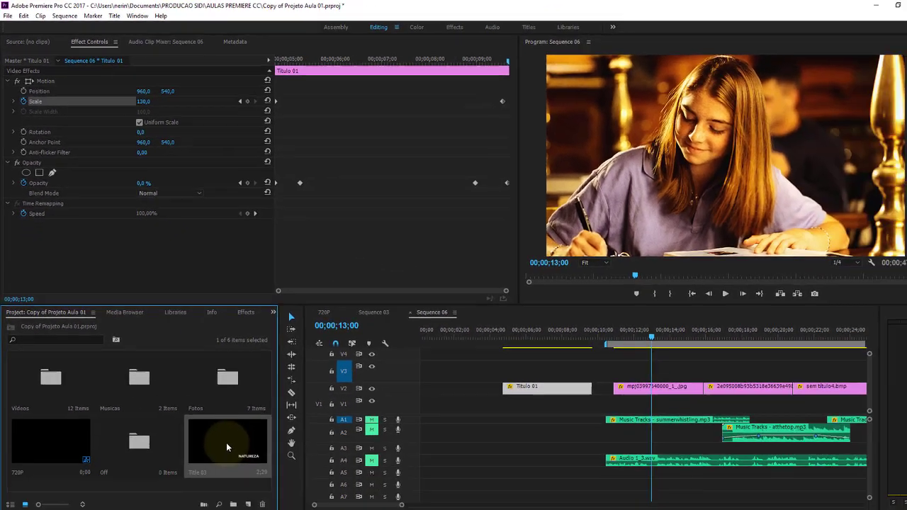
pyautogui.moveTo(226, 443); pyautogui.dragTo(698, 354)
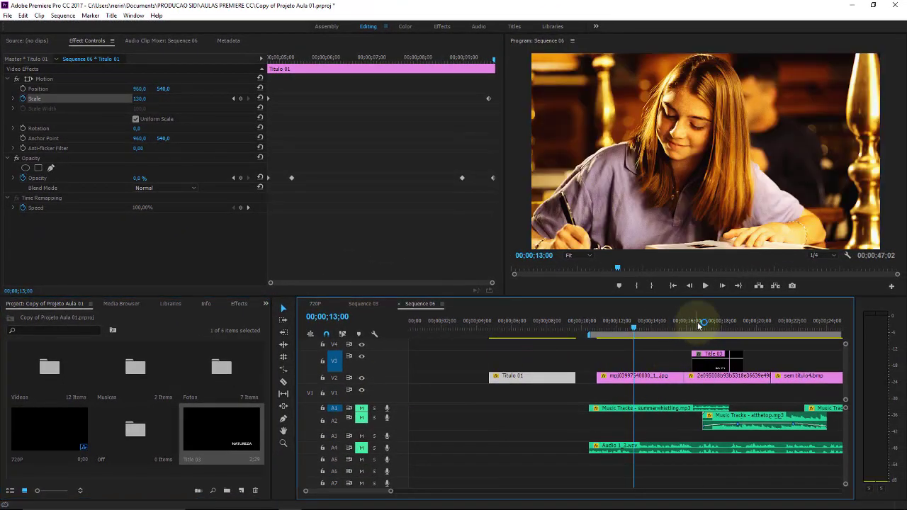
pyautogui.moveTo(696, 323); pyautogui.dragTo(701, 324)
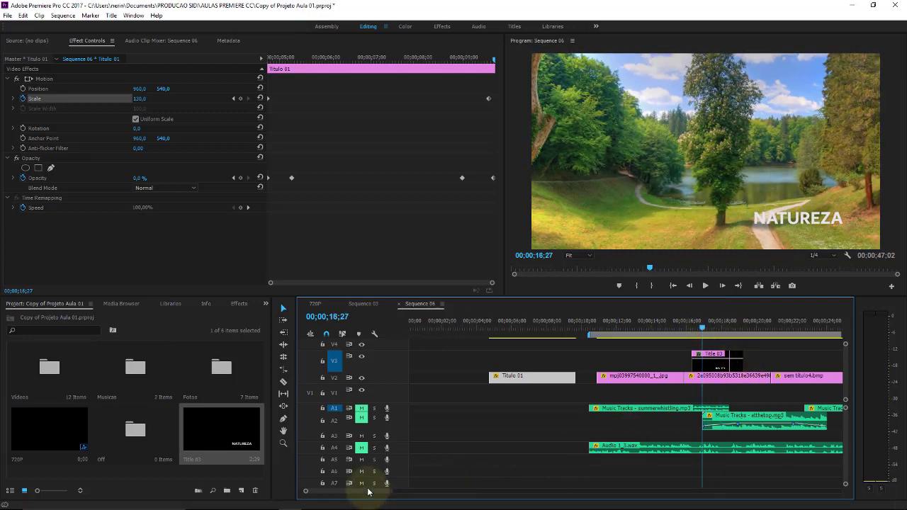
pyautogui.moveTo(370, 491); pyautogui.dragTo(380, 491)
pyautogui.click(501, 354)
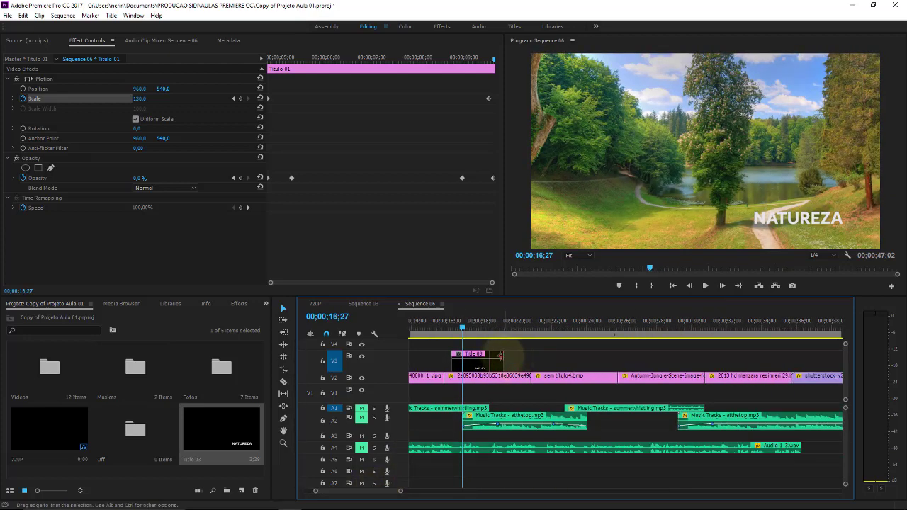
pyautogui.moveTo(637, 351); pyautogui.dragTo(776, 362)
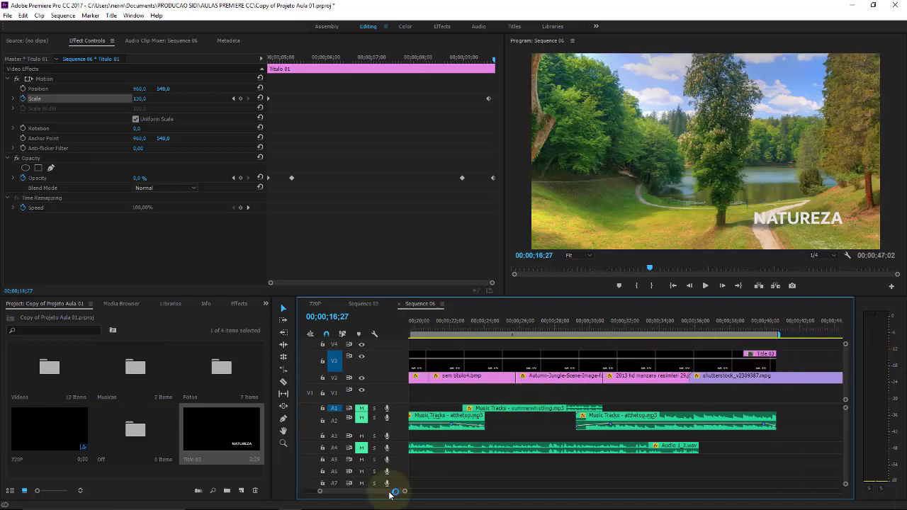
pyautogui.scroll(3, 393, 493)
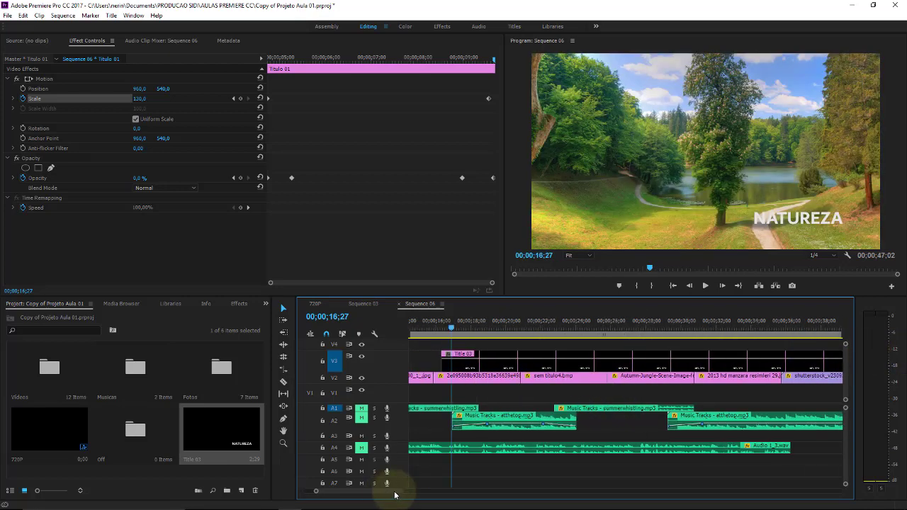
# Lower Title 03's first opacity keyframe and add a lowered keyframe near its end, fading NATUREZA in and out.
pyautogui.click(465, 363)
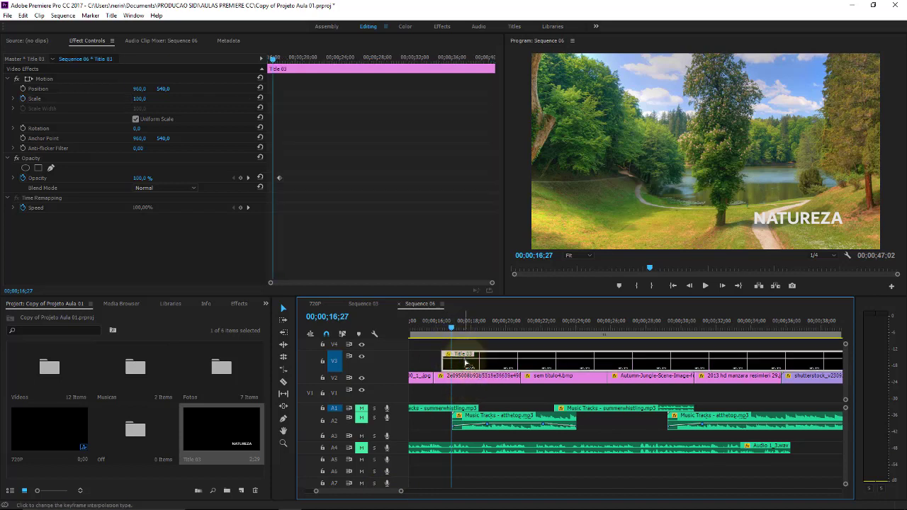
pyautogui.moveTo(447, 363); pyautogui.dragTo(447, 367)
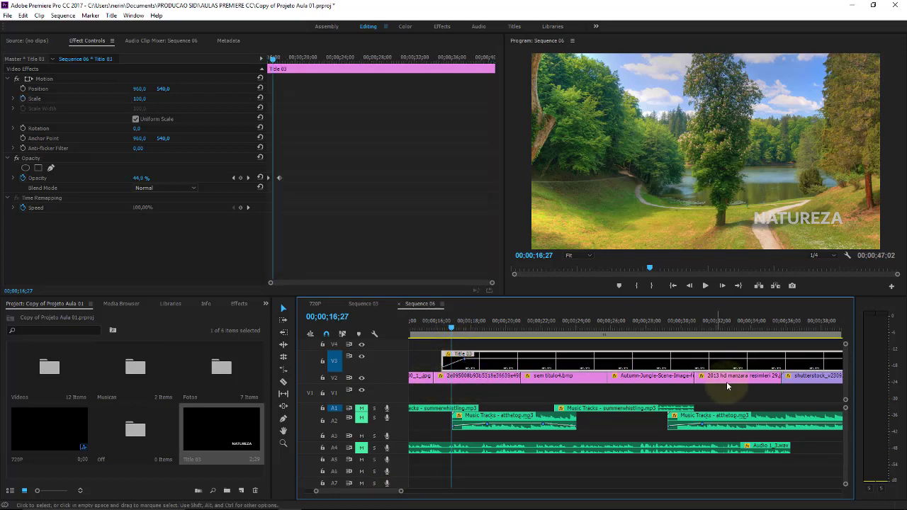
pyautogui.scroll(-3, 394, 496)
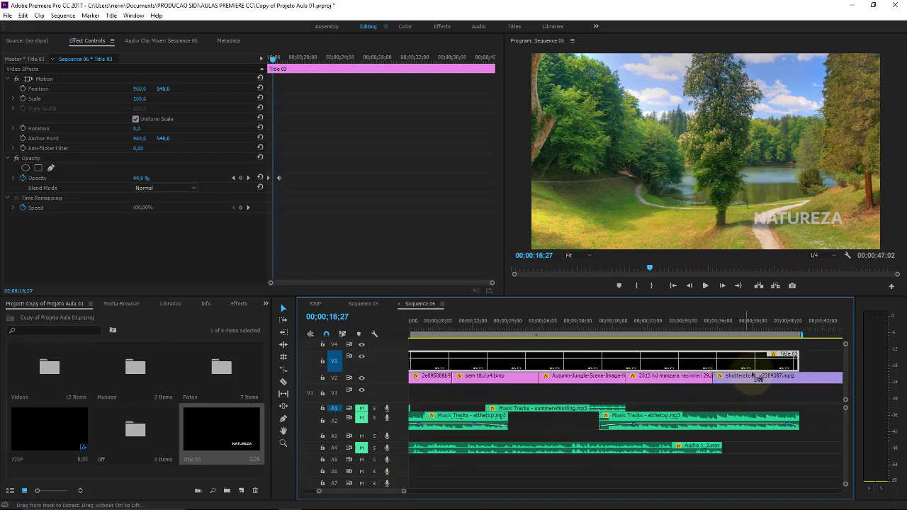
pyautogui.keyDown('ctrl'); pyautogui.click(793, 362); pyautogui.keyUp('ctrl')
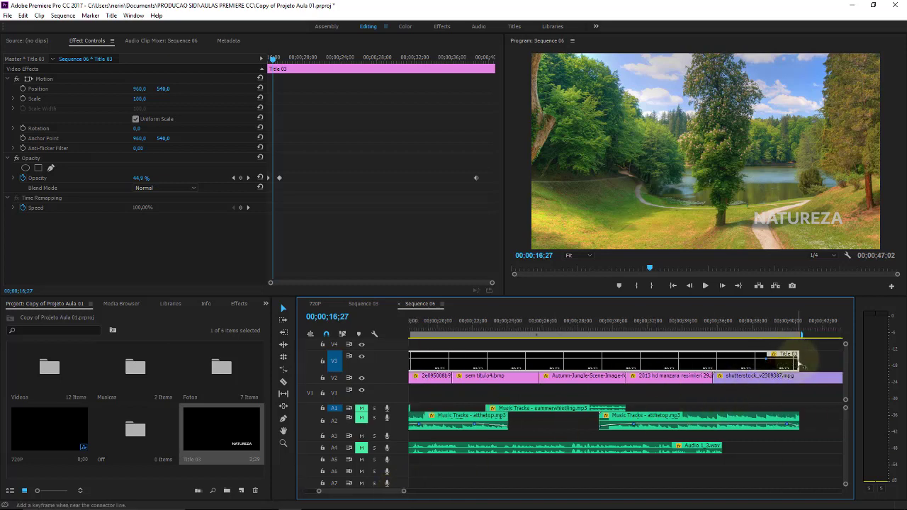
pyautogui.moveTo(798, 365); pyautogui.dragTo(798, 370)
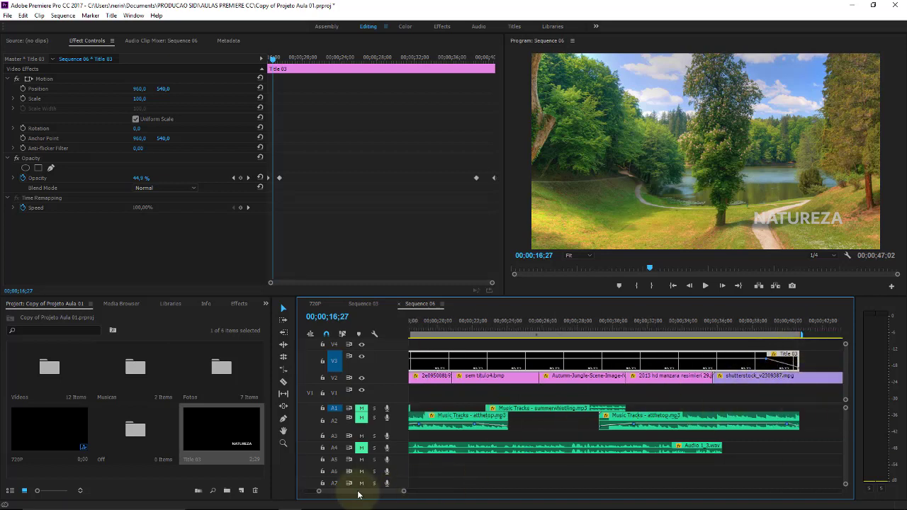
pyautogui.scroll(4, 358, 494)
pyautogui.click(479, 323)
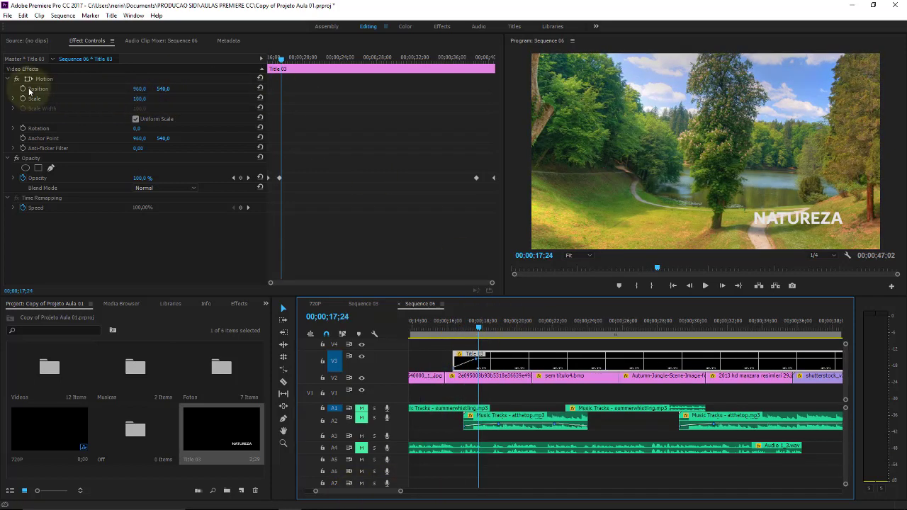
# Enable Position keyframing on Title 03, add a second position keyframe later in the clip, and preview.
pyautogui.click(22, 91)
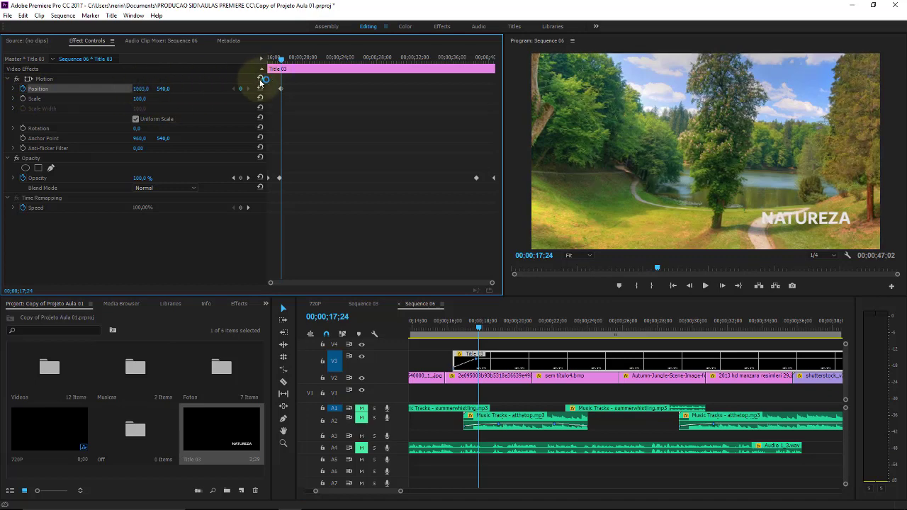
pyautogui.moveTo(282, 59); pyautogui.dragTo(478, 58)
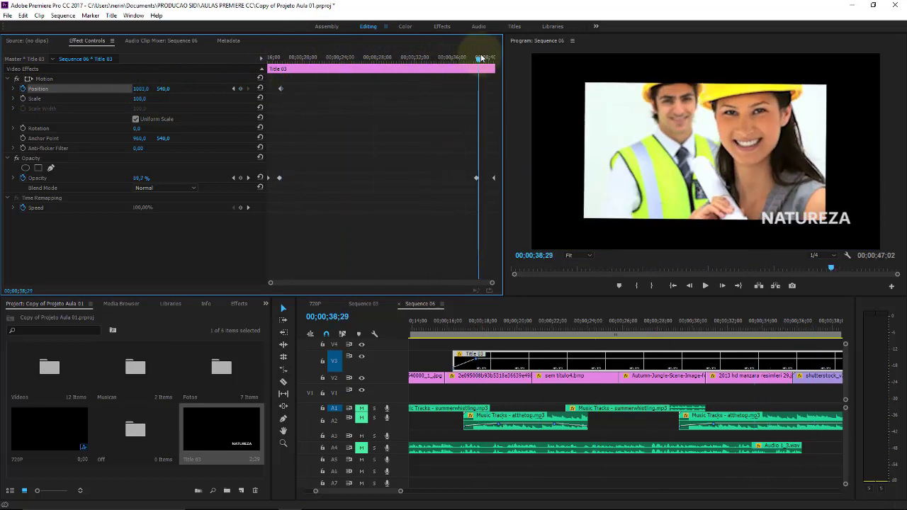
pyautogui.click(241, 88)
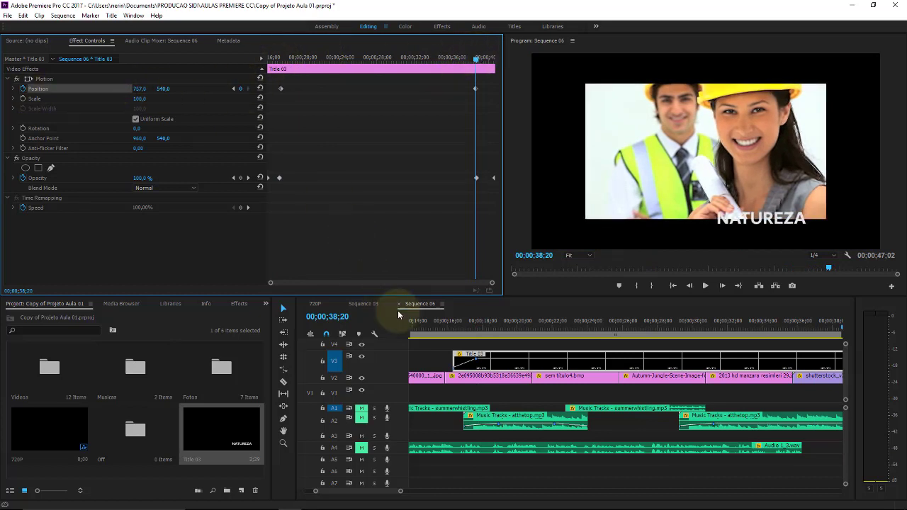
pyautogui.click(478, 323)
pyautogui.press('space')
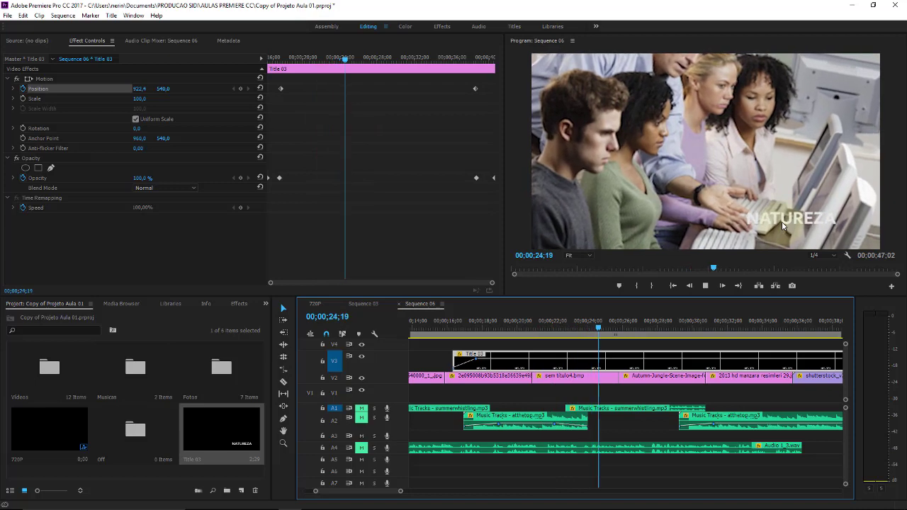
pyautogui.click(345, 102)
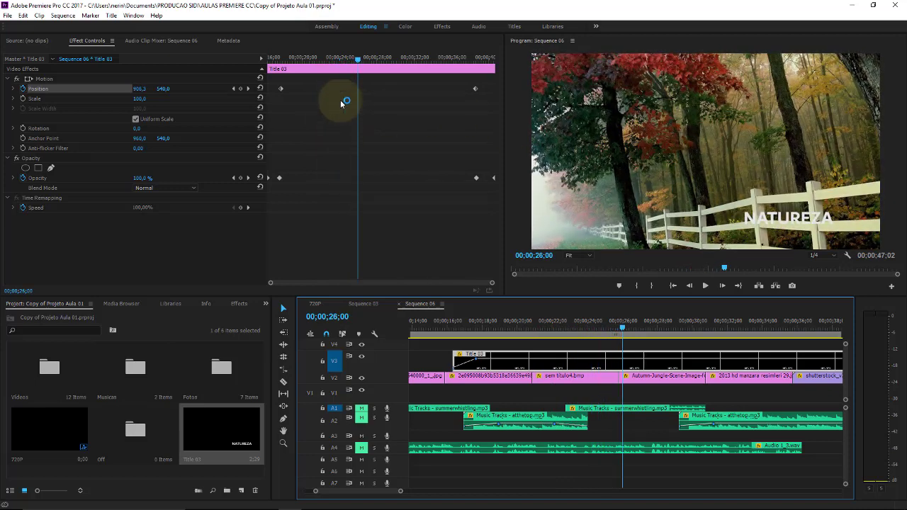
# Set the second keyframe's X position to -62.0 and move the position keyframes to the clip's start and end.
pyautogui.click(248, 89)
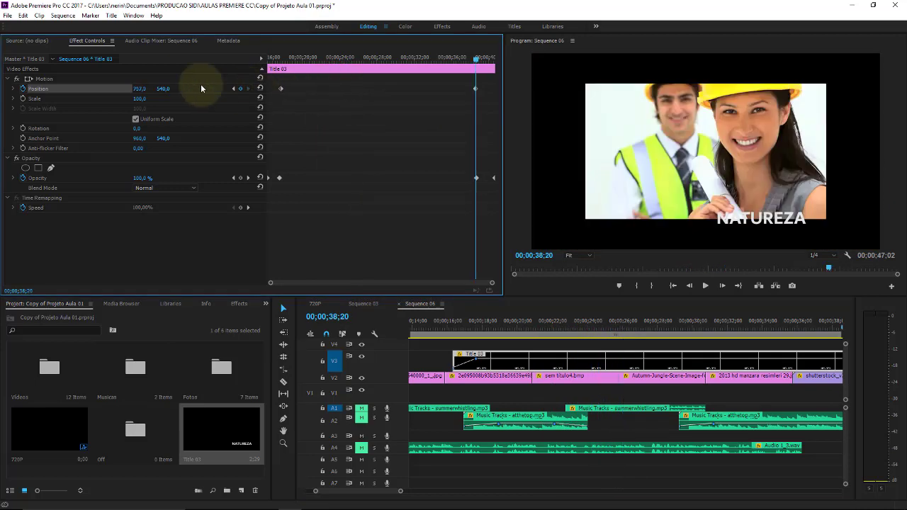
pyautogui.moveTo(139, 89); pyautogui.dragTo(22, 106)
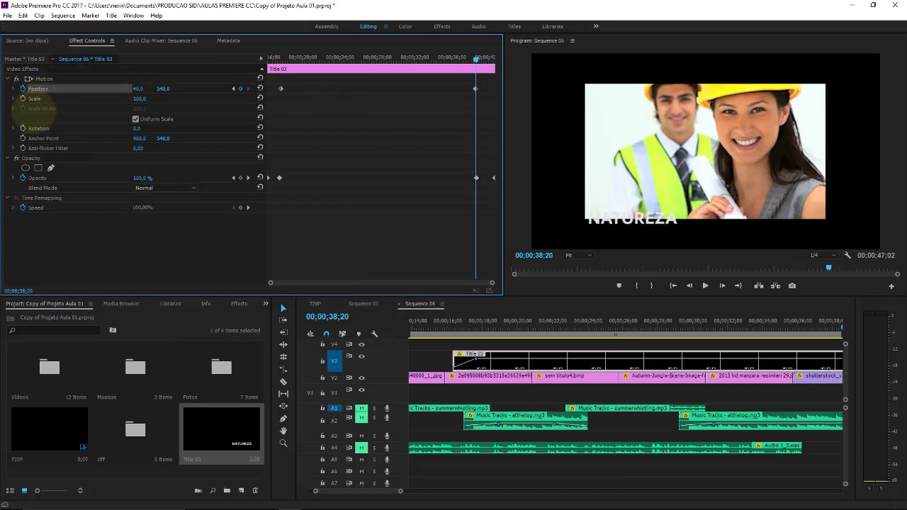
pyautogui.moveTo(449, 323); pyautogui.dragTo(455, 323)
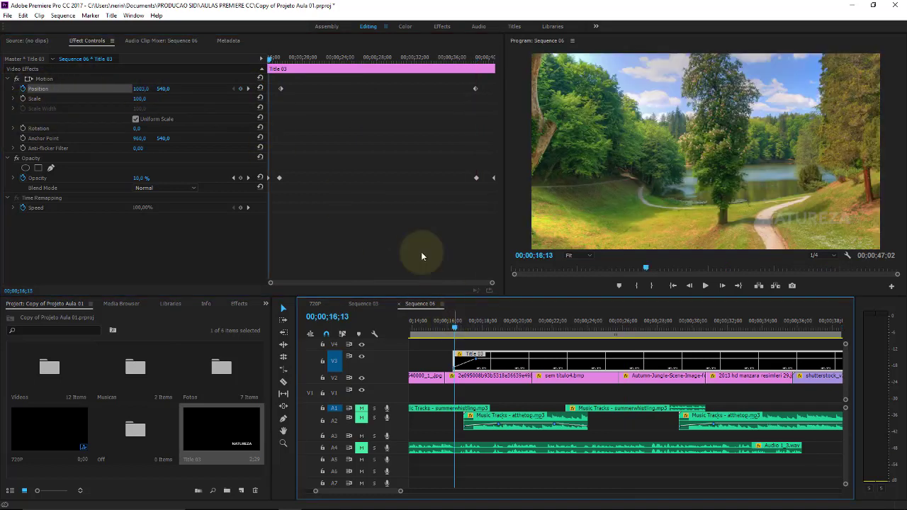
pyautogui.moveTo(281, 89); pyautogui.dragTo(270, 88)
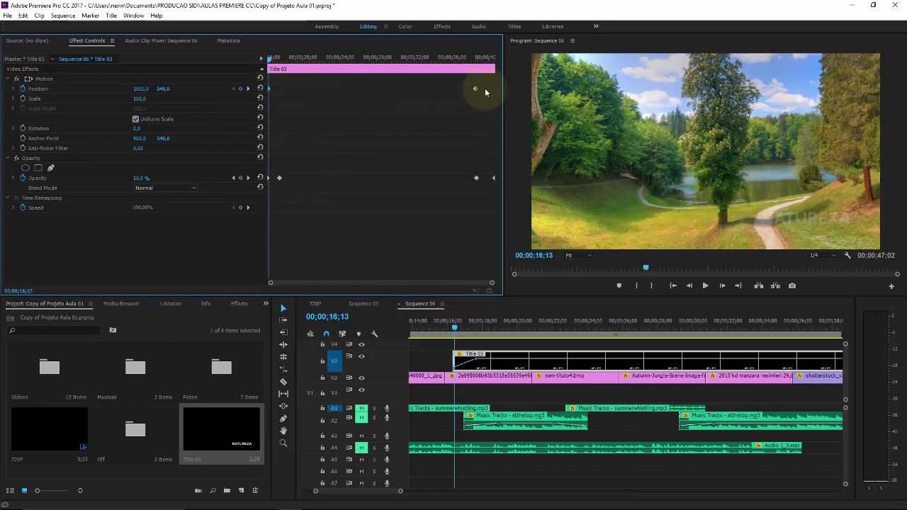
pyautogui.moveTo(476, 89); pyautogui.dragTo(499, 88)
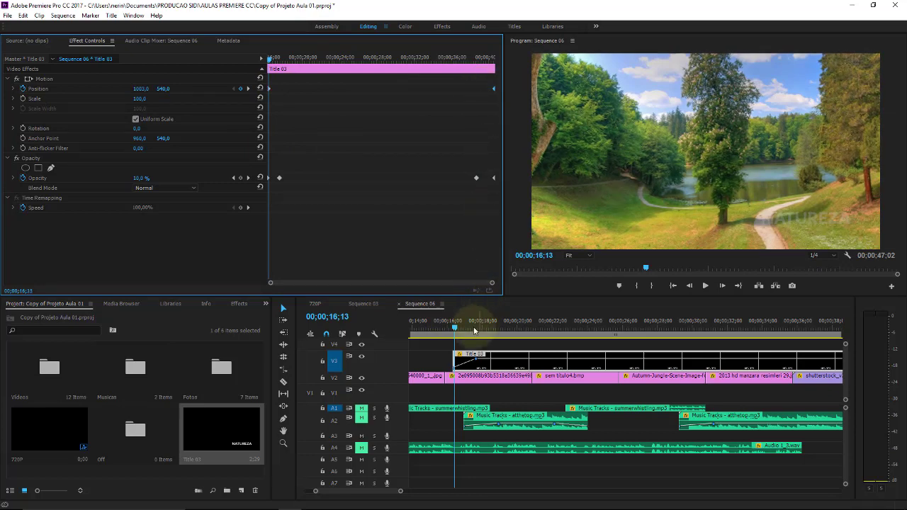
pyautogui.click(456, 324)
pyautogui.press('space')
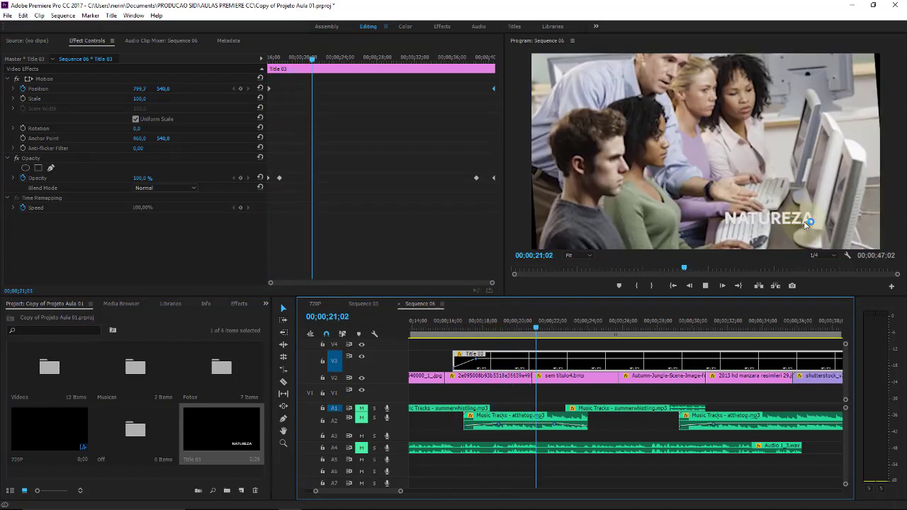
pyautogui.press('space')
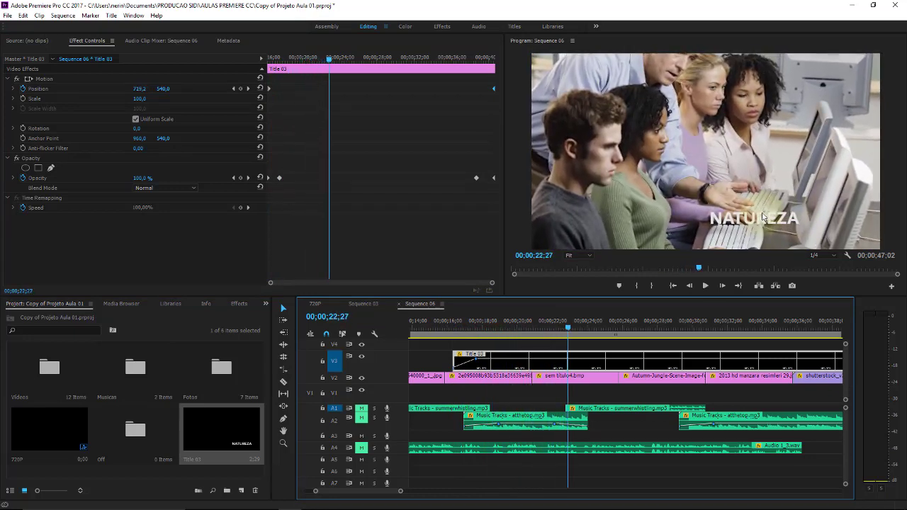
pyautogui.press('space')
pyautogui.click(692, 306)
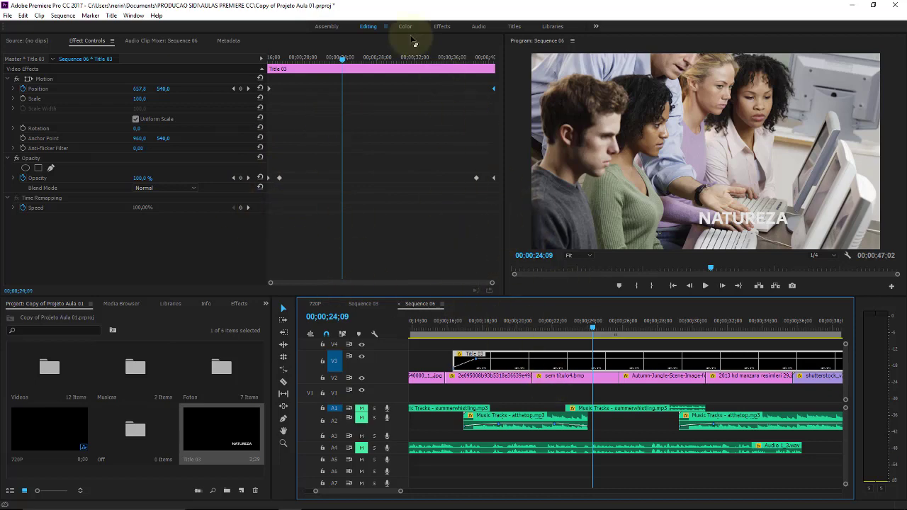
pyautogui.click(398, 93)
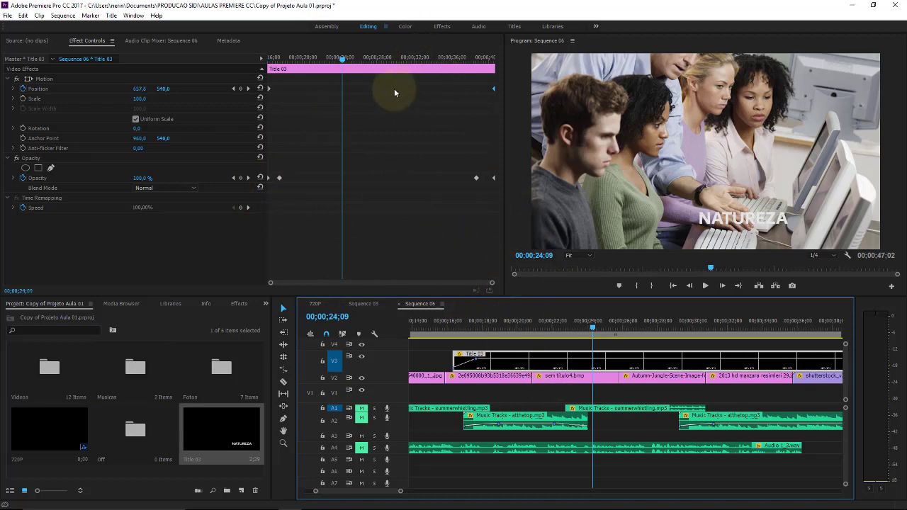